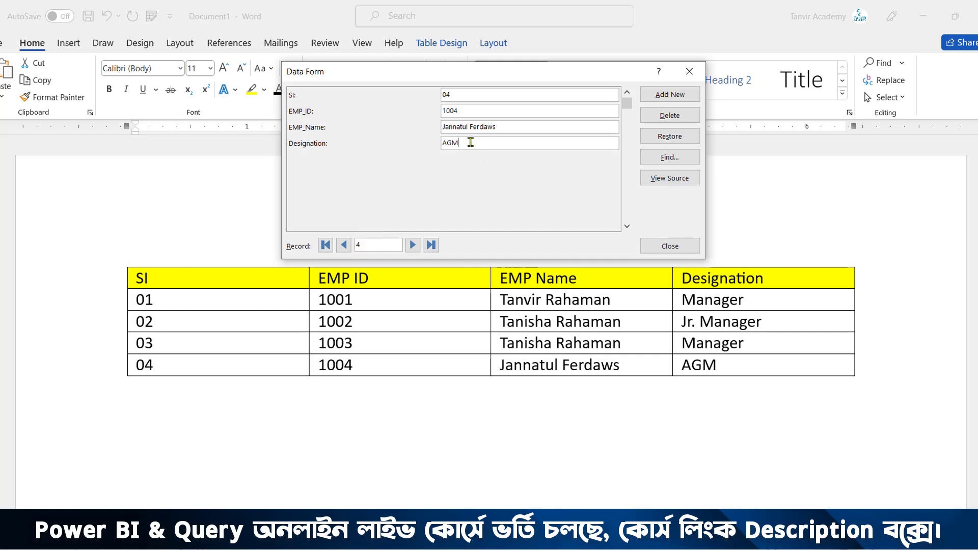
Add a record in the data form with SI 05, EMP_ID 1005, the employee's name and the designation Manager
key("Return")
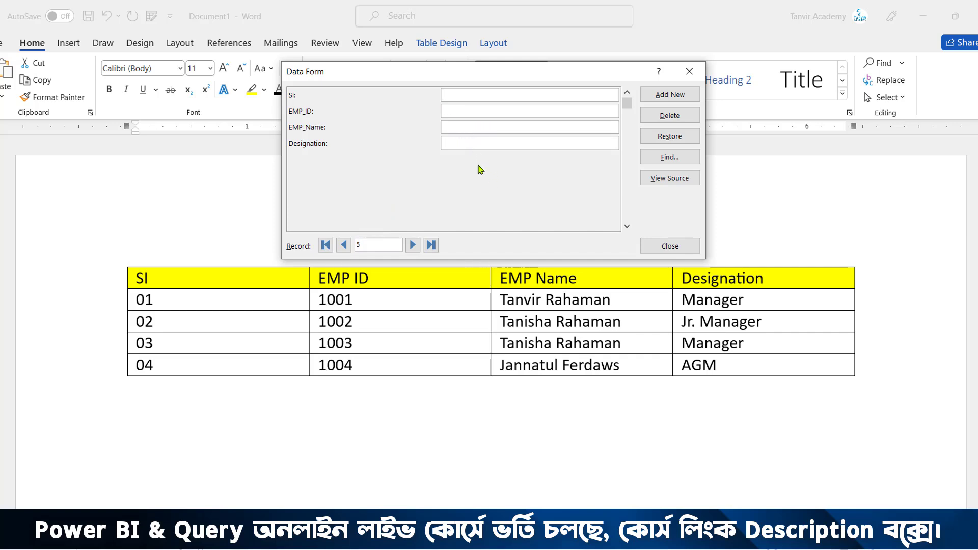
type("05")
type("1005")
key("Tab")
type("Manager")
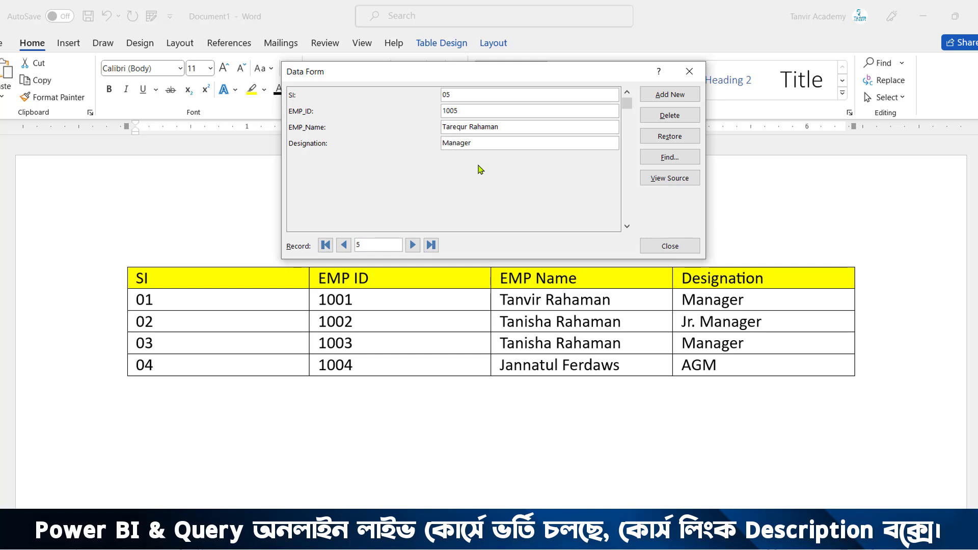
key("Return")
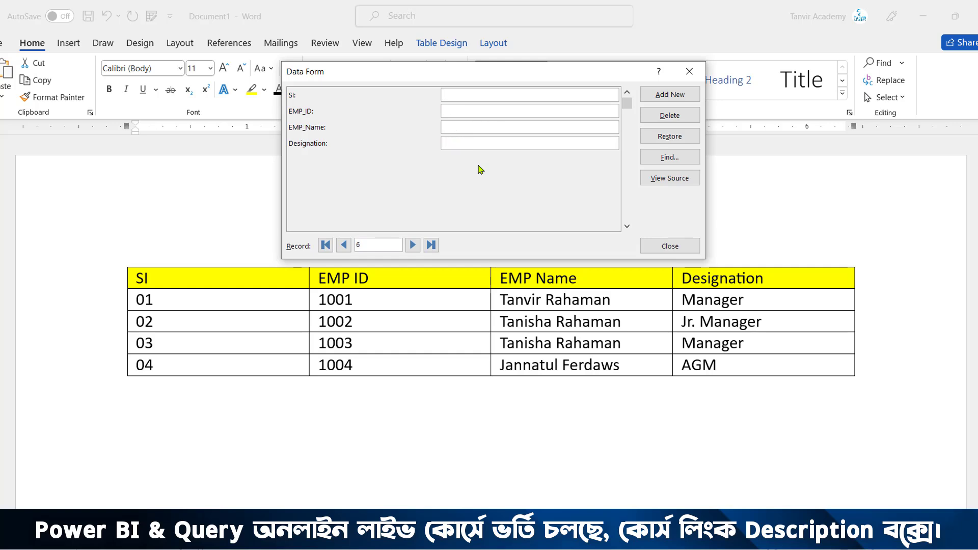
mouse_move(113, 255)
left_mouse_down()
mouse_move(802, 428)
mouse_move(898, 411)
left_mouse_up()
left_click_drag(245, 380, 245, 439)
left_click_drag(699, 372, 701, 457)
key("Escape")
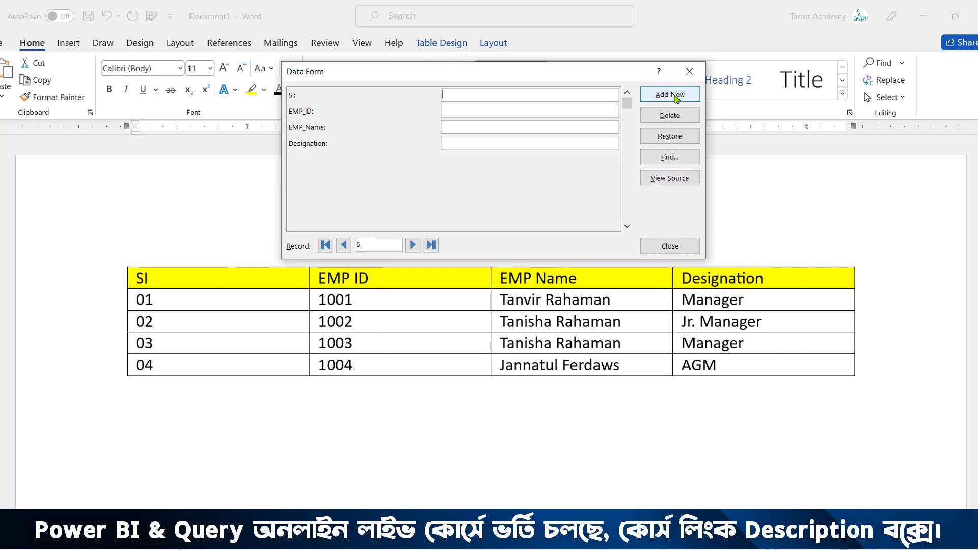
Close the data form and insert a table with five columns and one row in the blank document
left_click(689, 71)
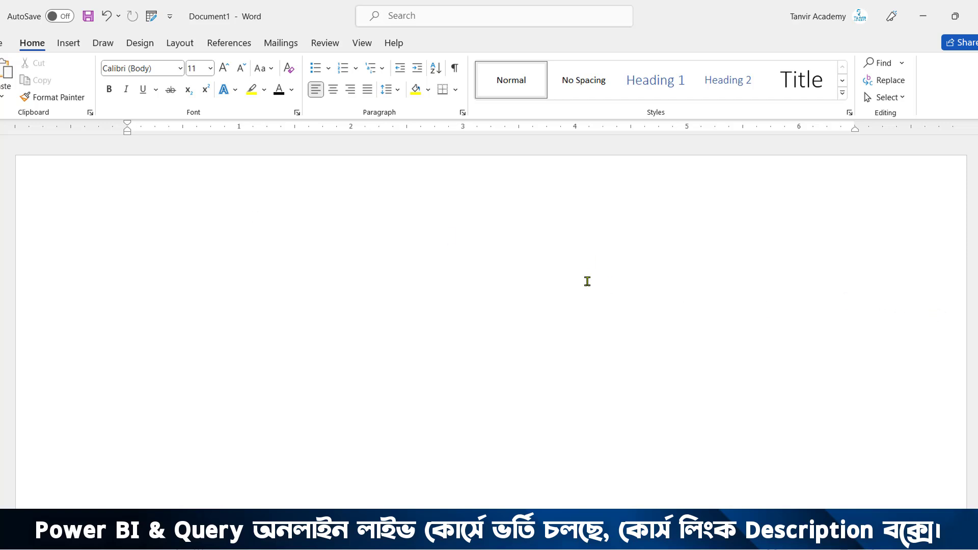
left_click(69, 44)
left_click(81, 82)
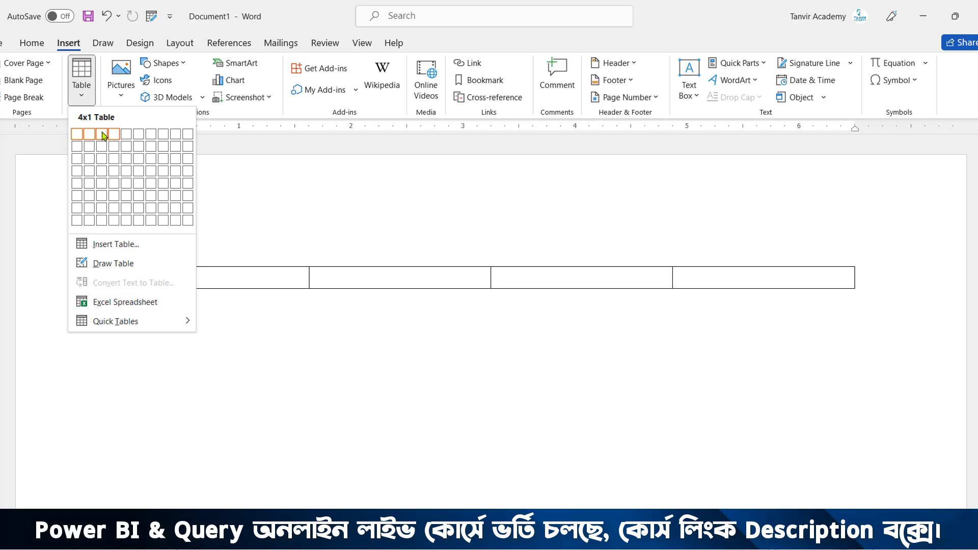
left_click(125, 134)
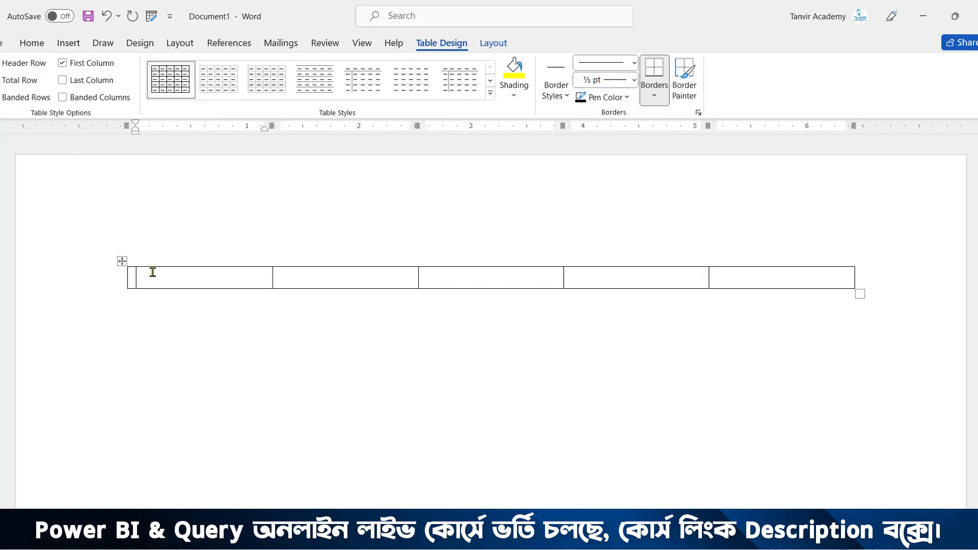
Fill the table's header cells with SI, EMP ID, NAME, Designation and Salary
type("Sl")
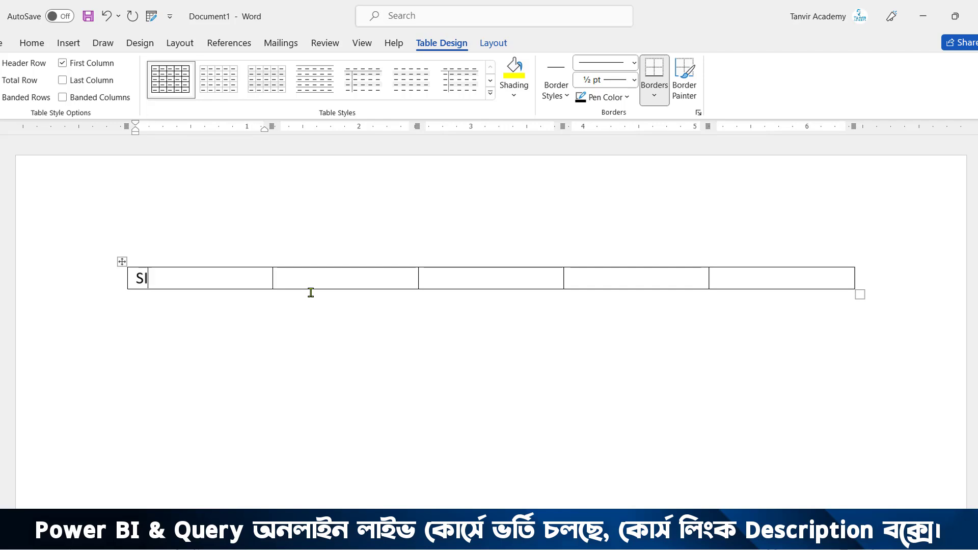
key("Tab")
type("EMP ID")
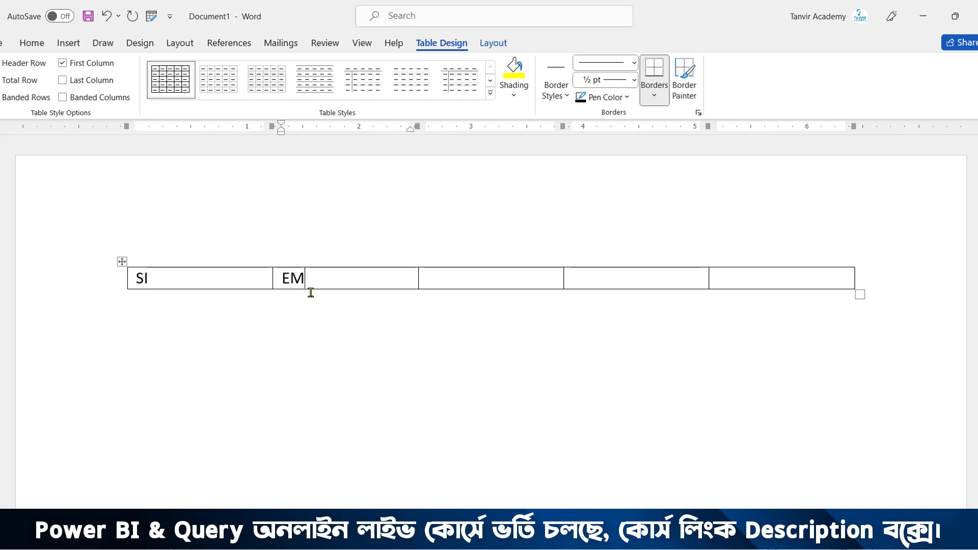
key("Tab")
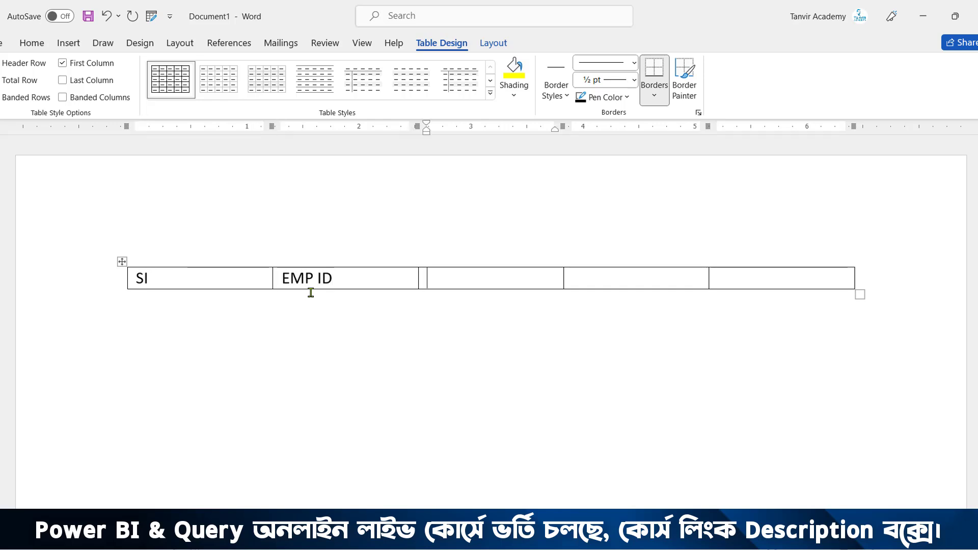
type("NAME")
key("Tab")
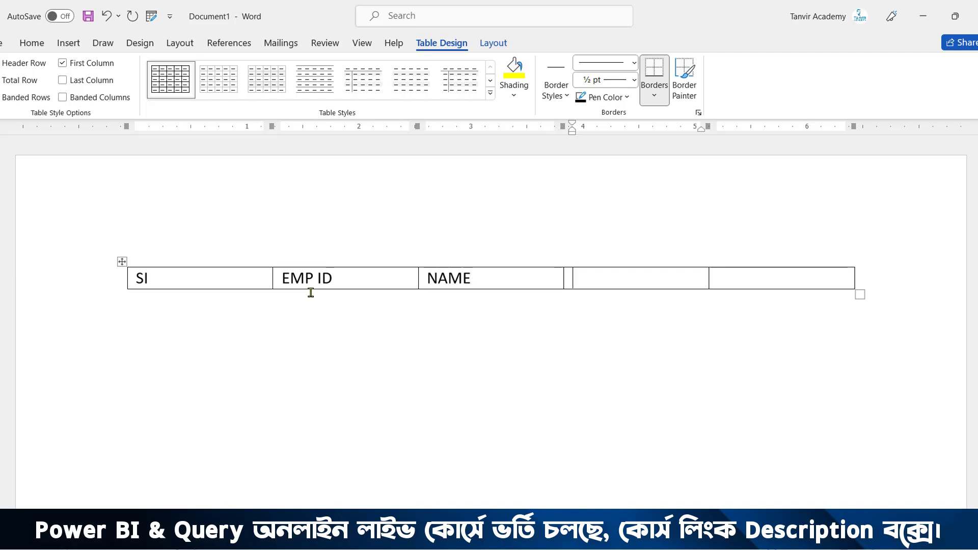
type("Designation")
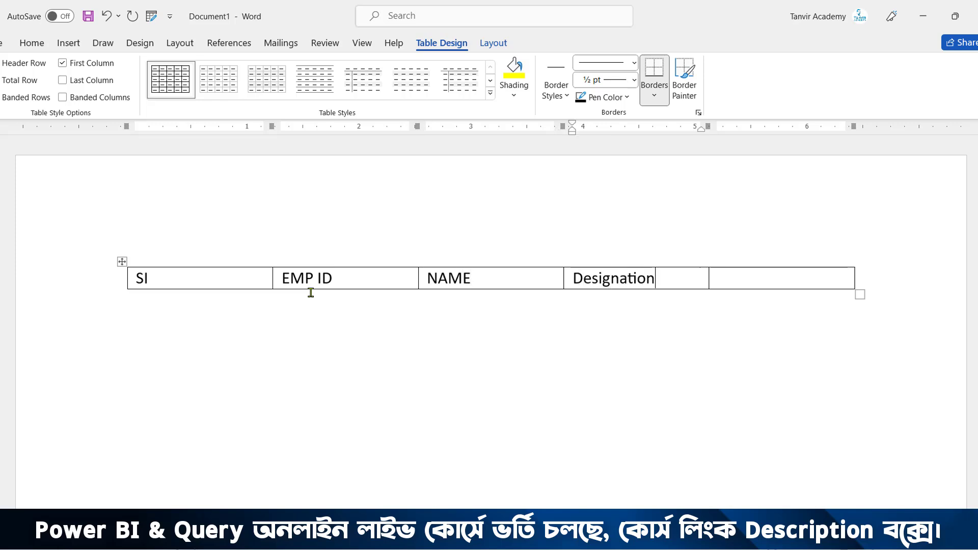
key("Tab")
type("Salae")
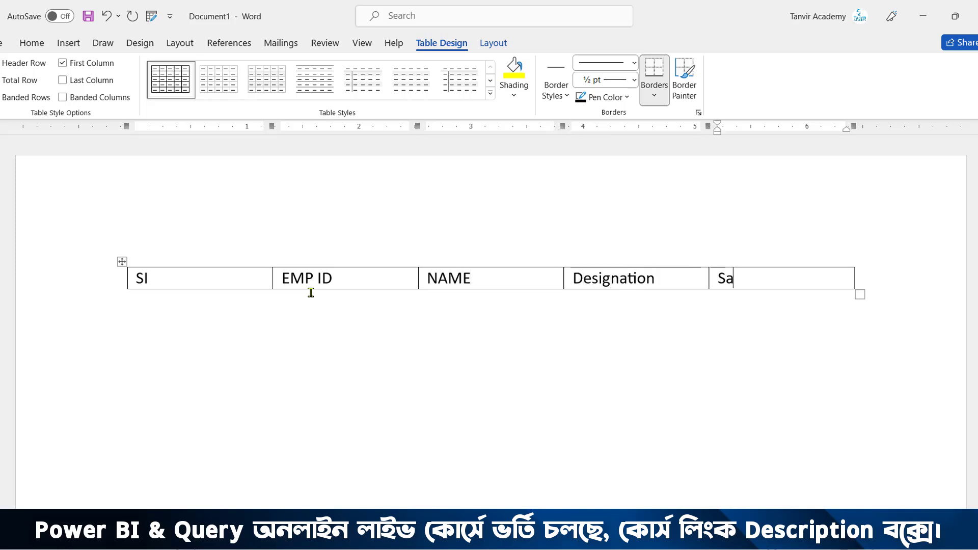
key("BackSpace")
key("BackSpace")
type("ary")
Shade the whole header row of the table in standard yellow
left_click_drag(771, 275, 197, 275)
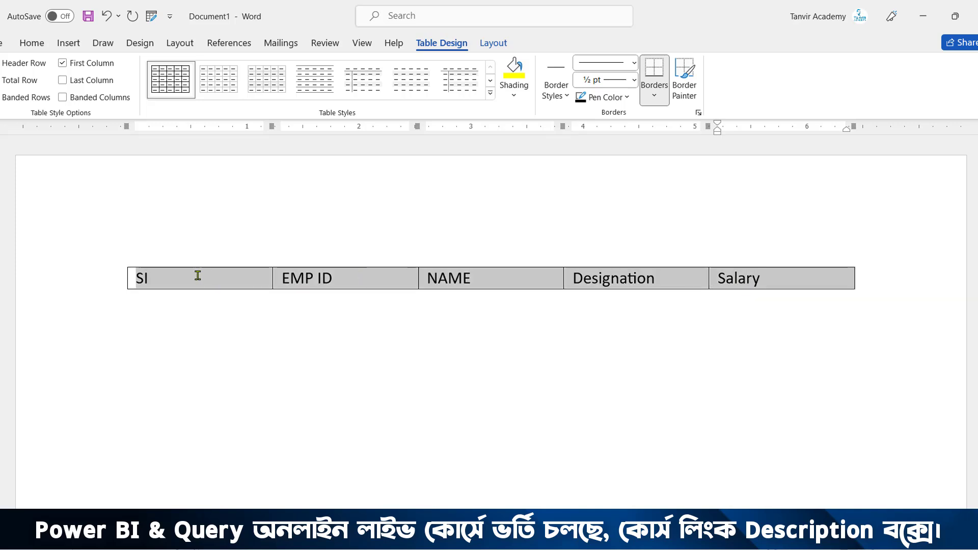
left_click(27, 43)
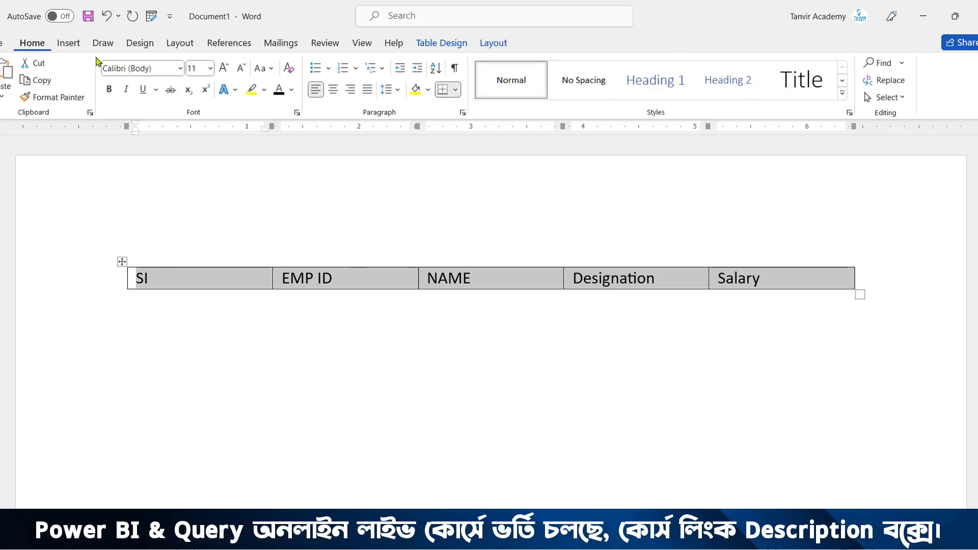
left_click(427, 90)
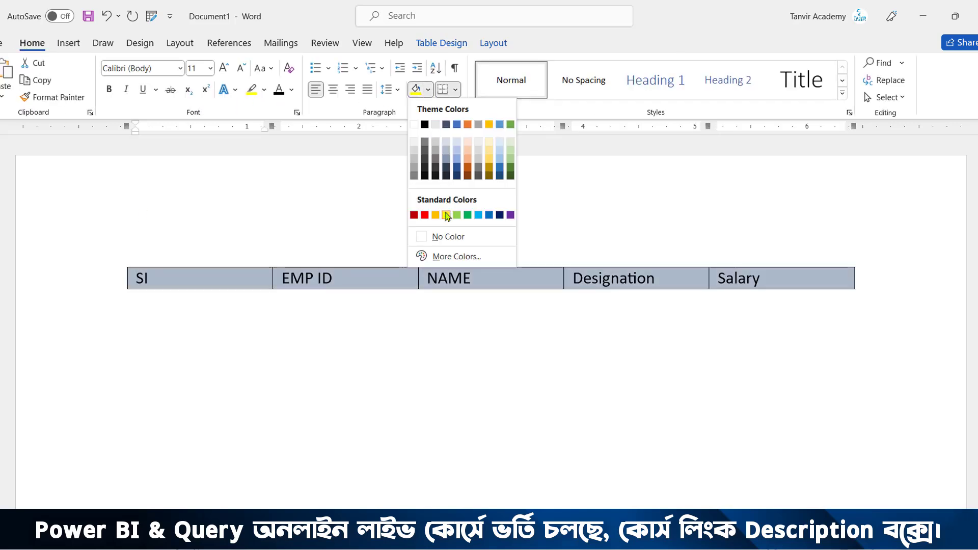
left_click(446, 214)
Change the header row's text to sentence case and deselect the row
left_click(265, 77)
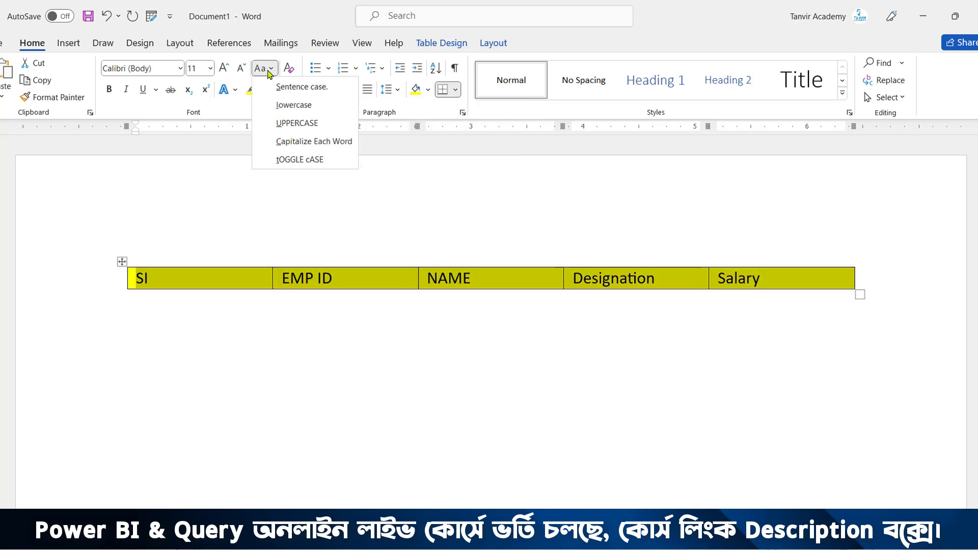
left_click(297, 88)
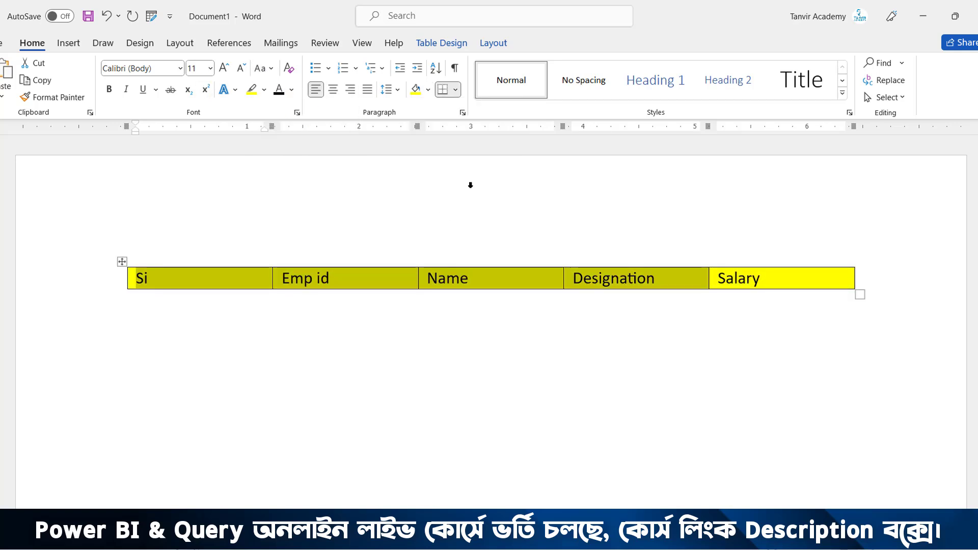
left_click(552, 281)
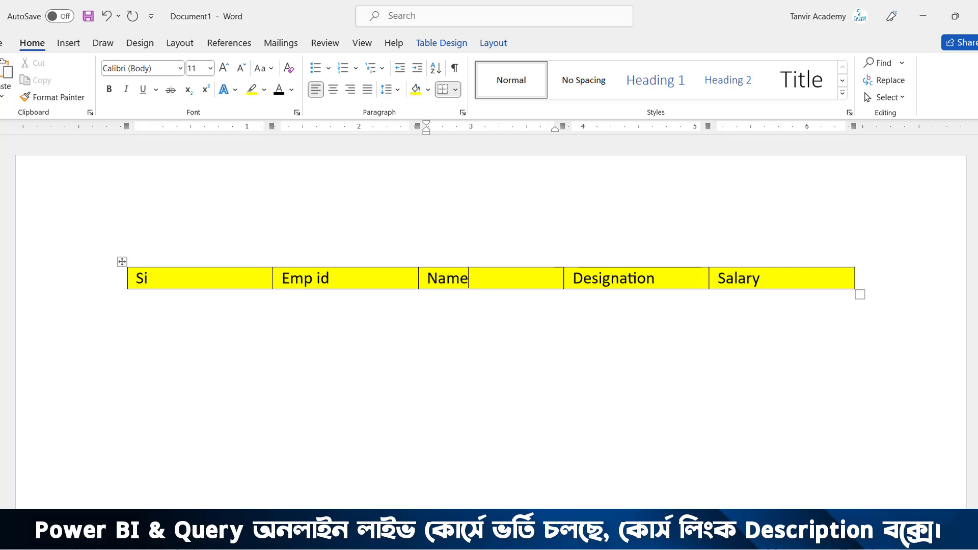
Open the Quick Access Toolbar customization options and list the commands from All Commands
left_click(71, 43)
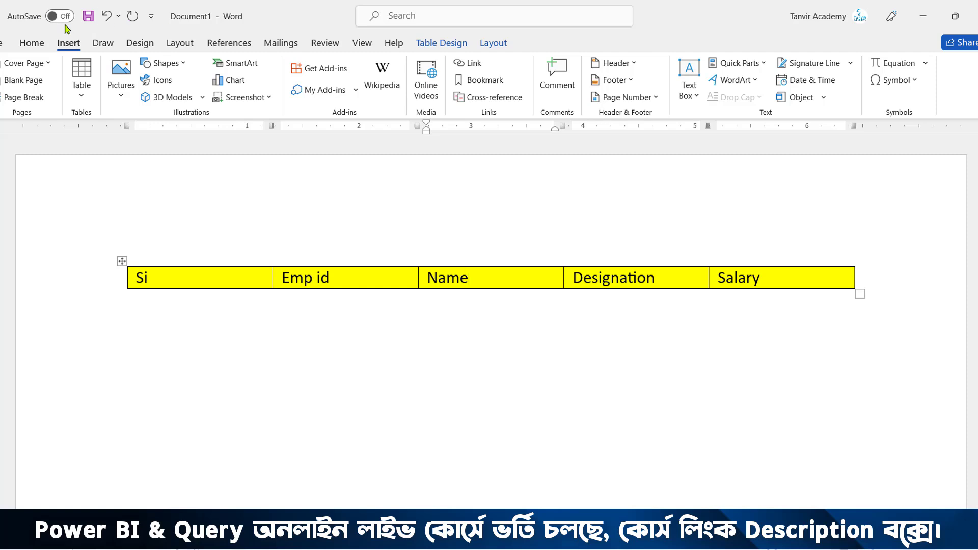
left_click(152, 17)
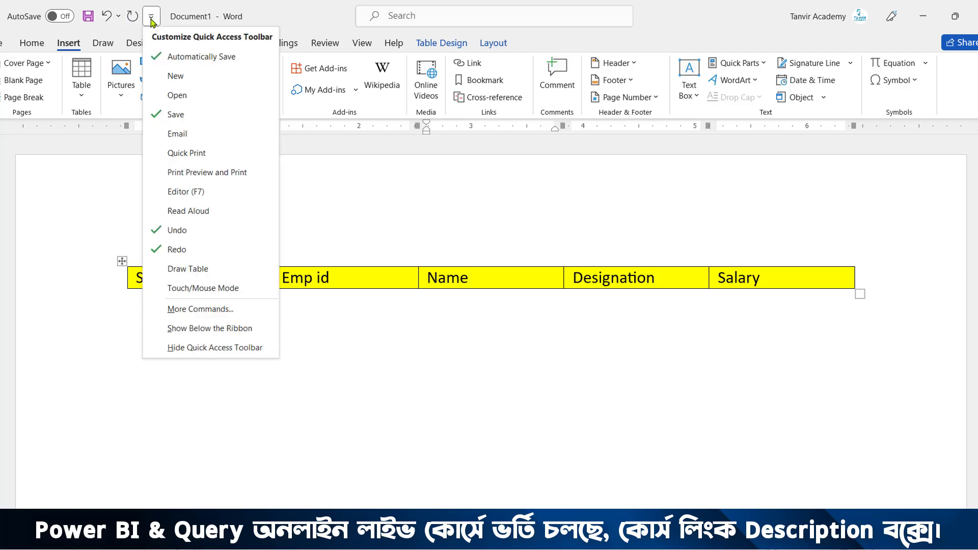
left_click(198, 311)
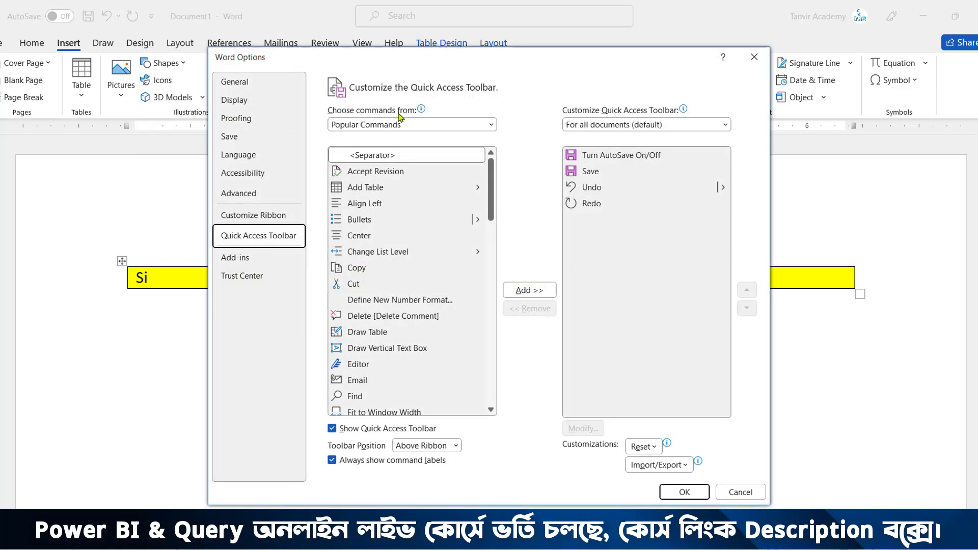
left_click_drag(407, 66, 351, 40)
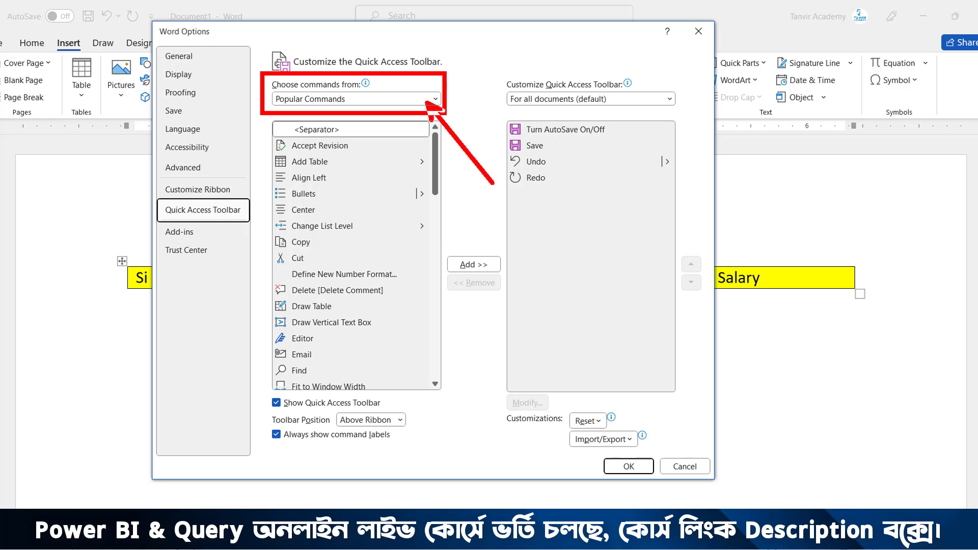
left_click(399, 105)
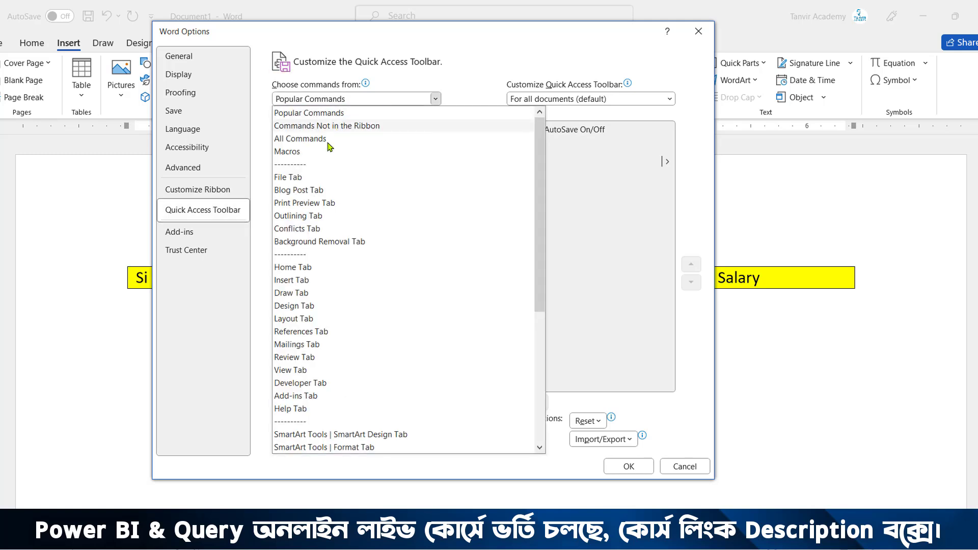
key("Escape")
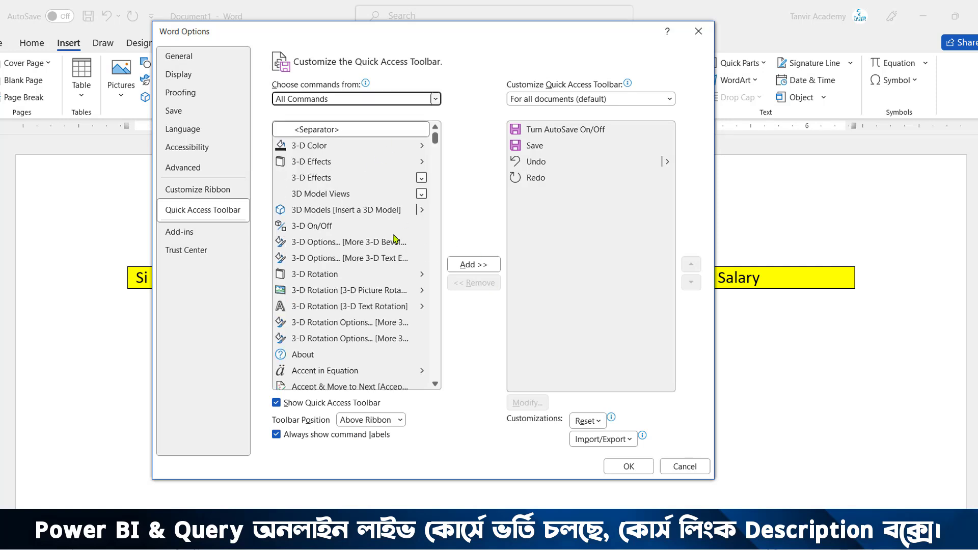
Add the Data Form command to the Quick Access Toolbar for all documents and apply the change
left_click(317, 243)
left_click(316, 244)
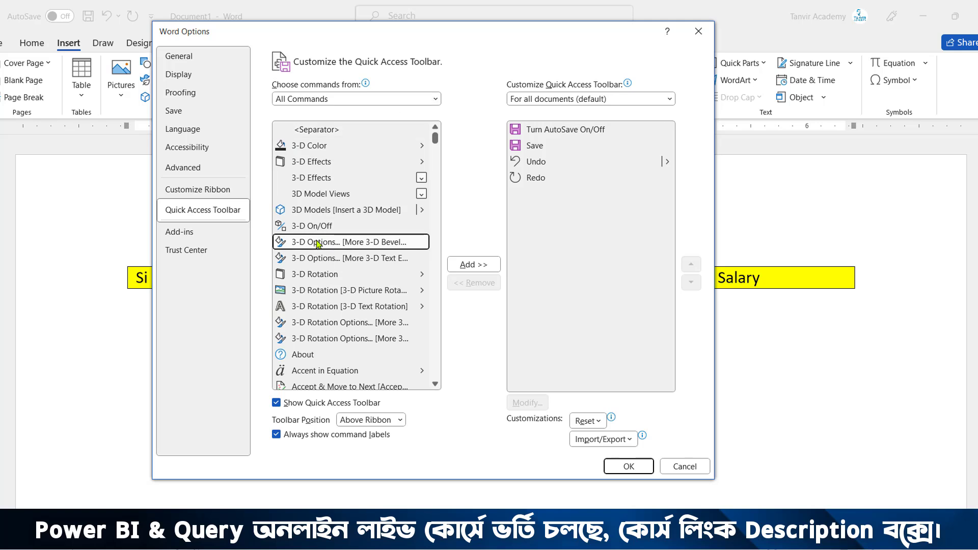
type("dat")
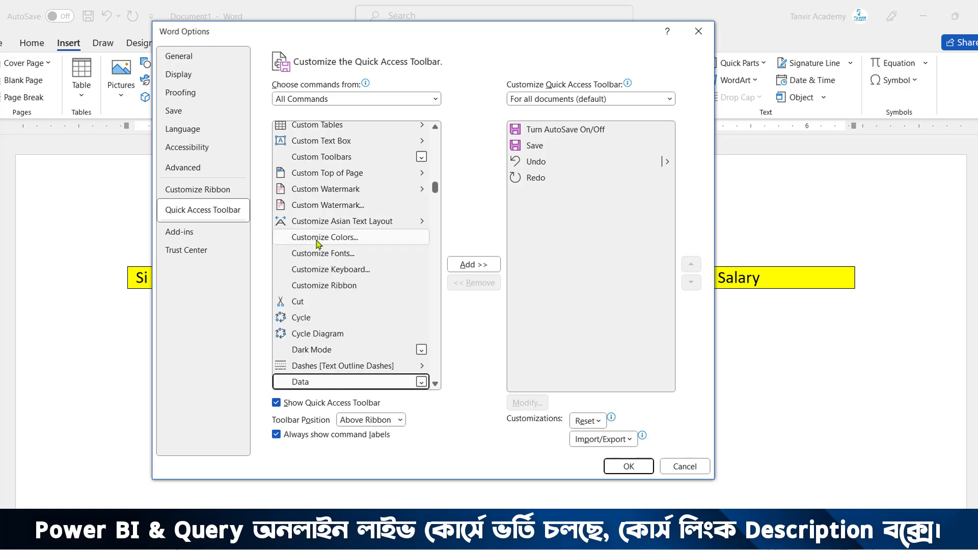
scroll(316, 243, "down", 3)
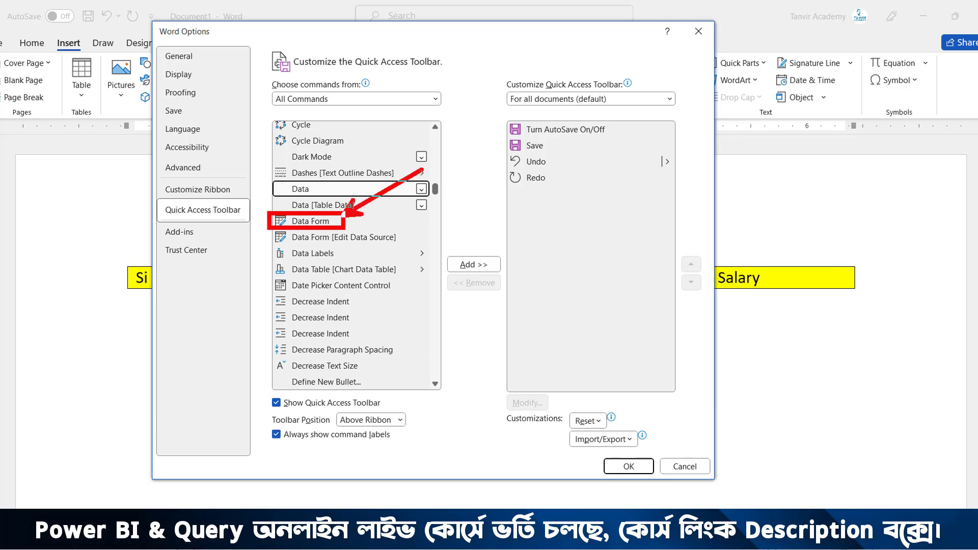
left_click(327, 224)
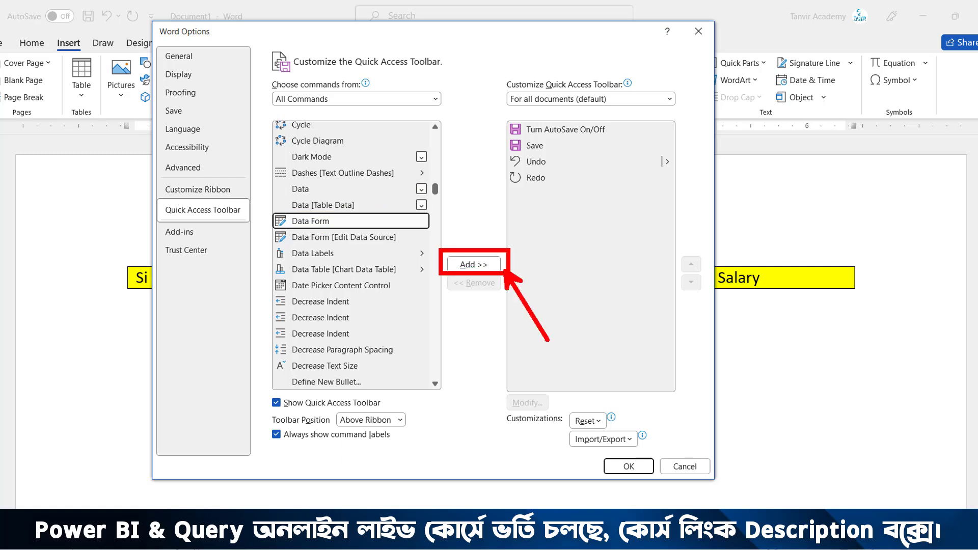
left_click(481, 266)
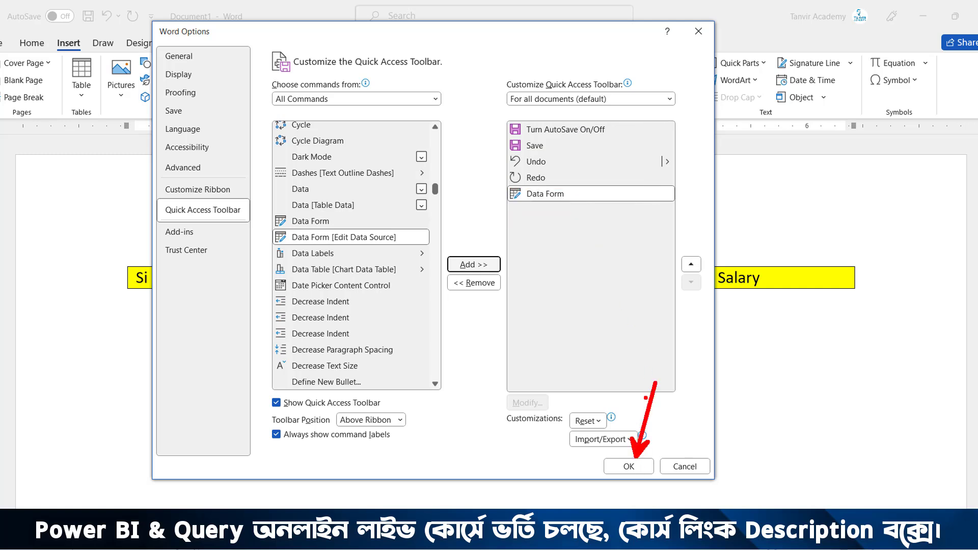
left_click(644, 467)
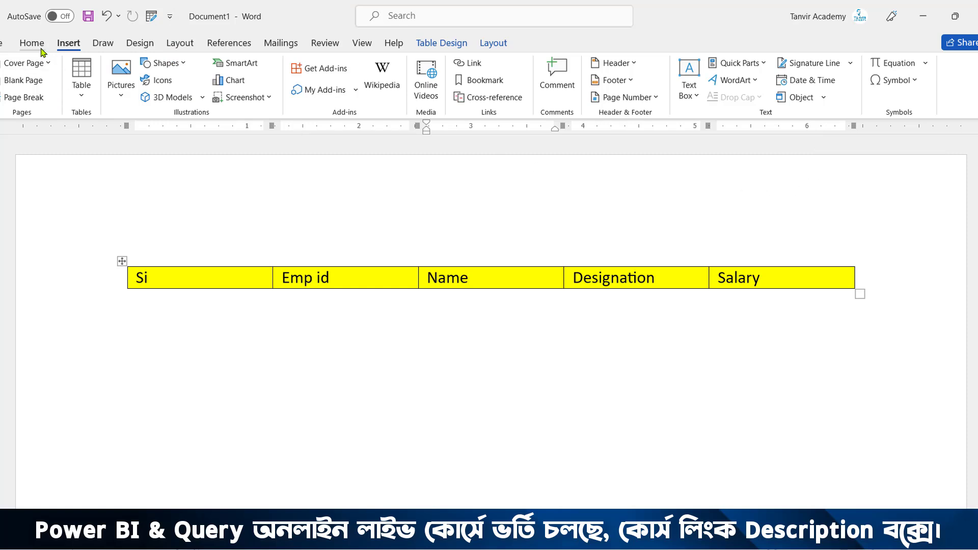
Open the ribbon customization options from the Home tab and list the commands from All Commands
key("alt+h")
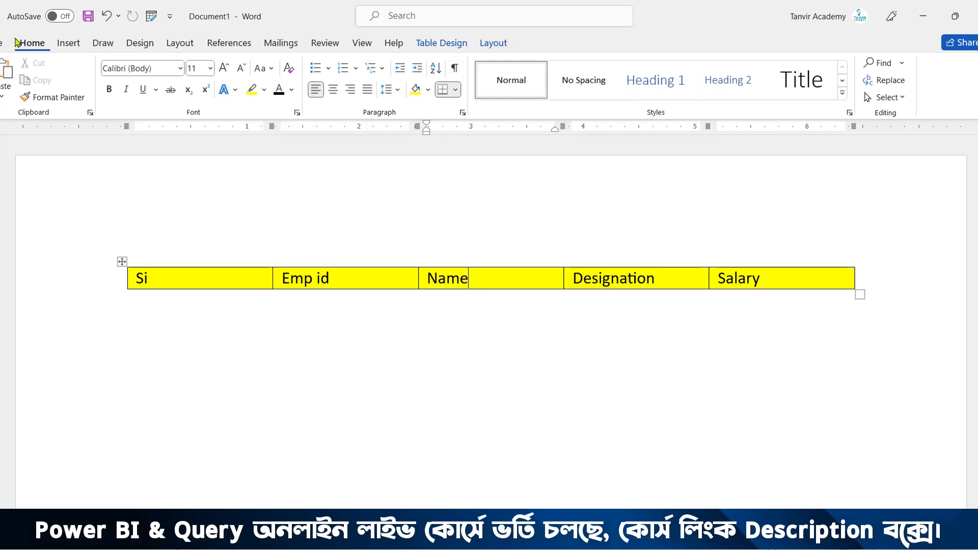
left_click(85, 46)
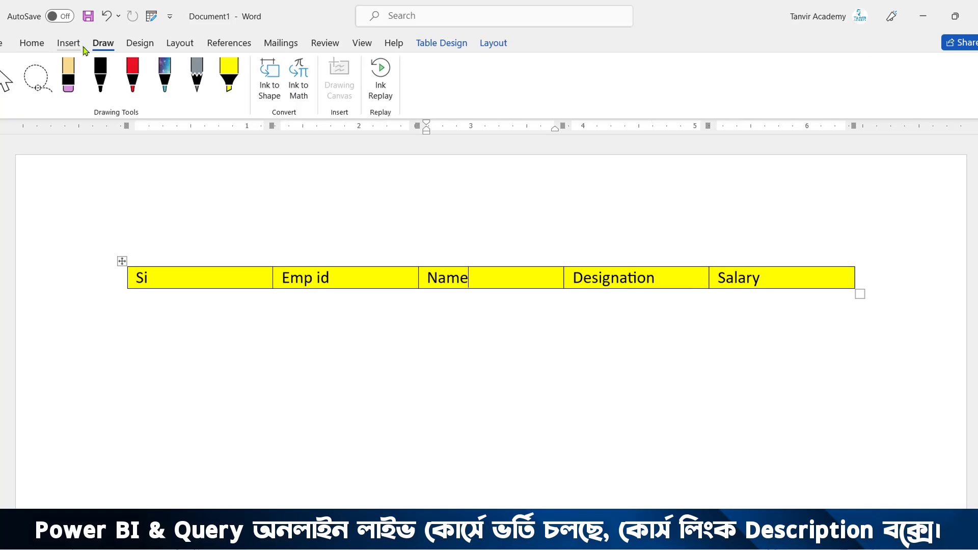
left_click(37, 45)
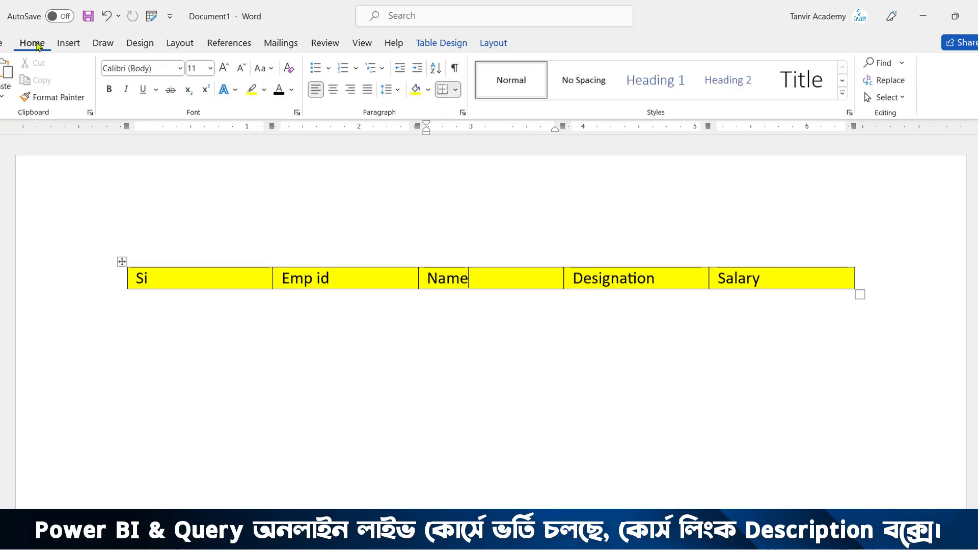
right_click(36, 46)
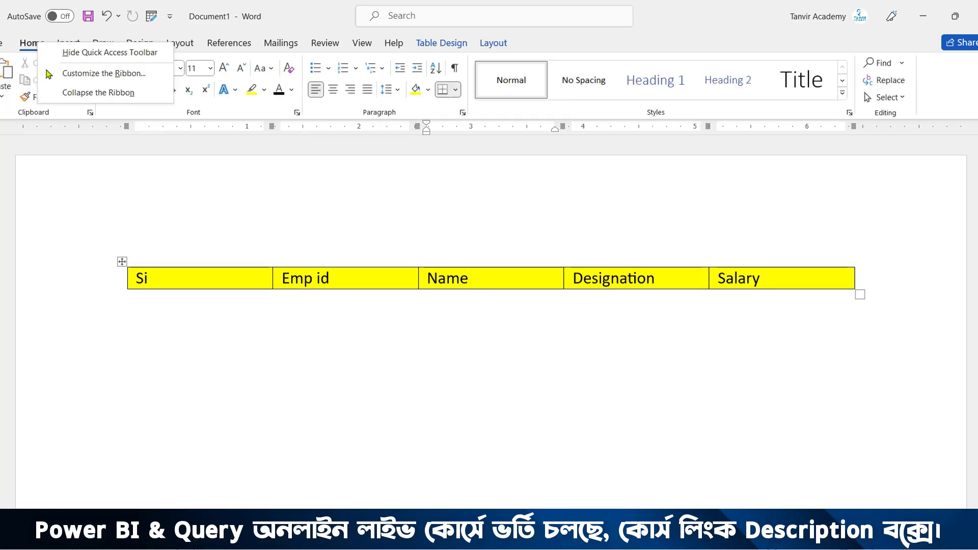
left_click(70, 79)
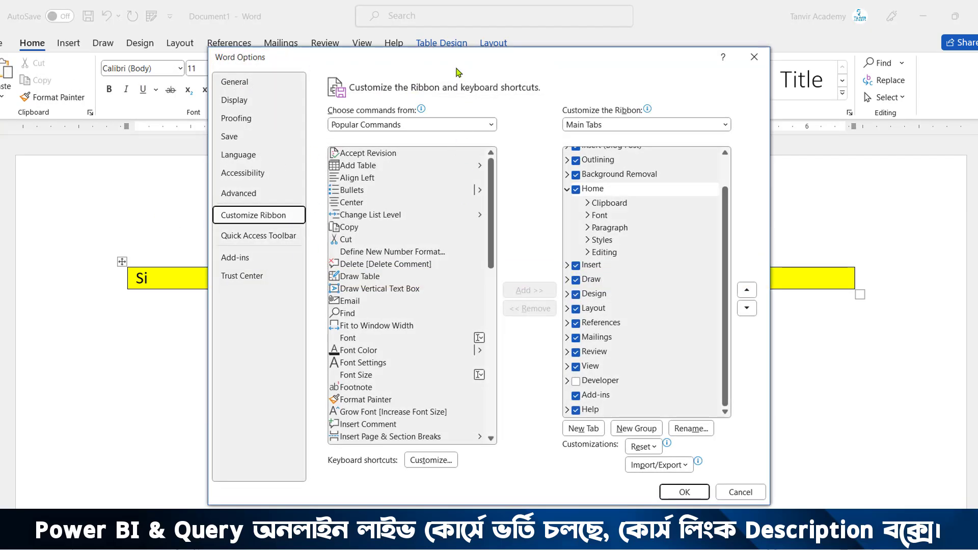
left_click(408, 125)
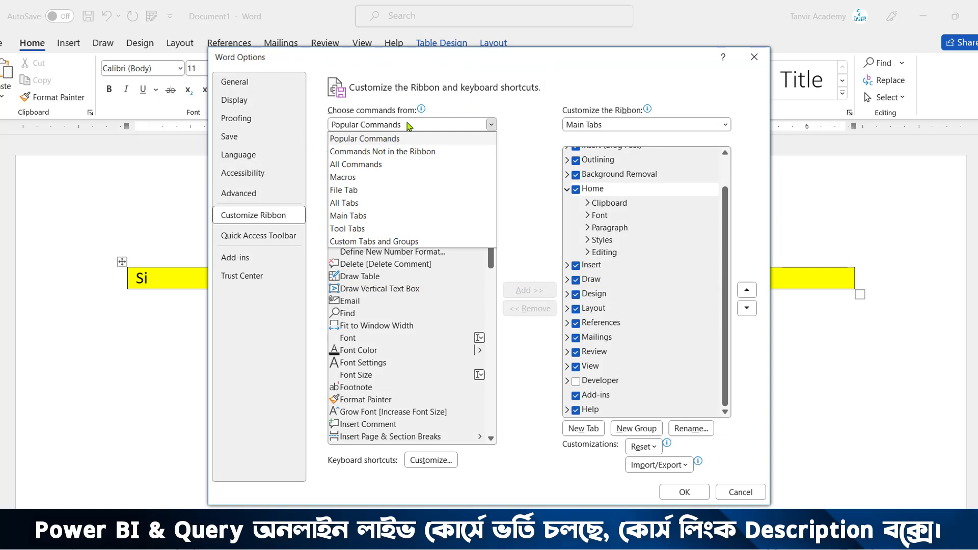
left_click(367, 168)
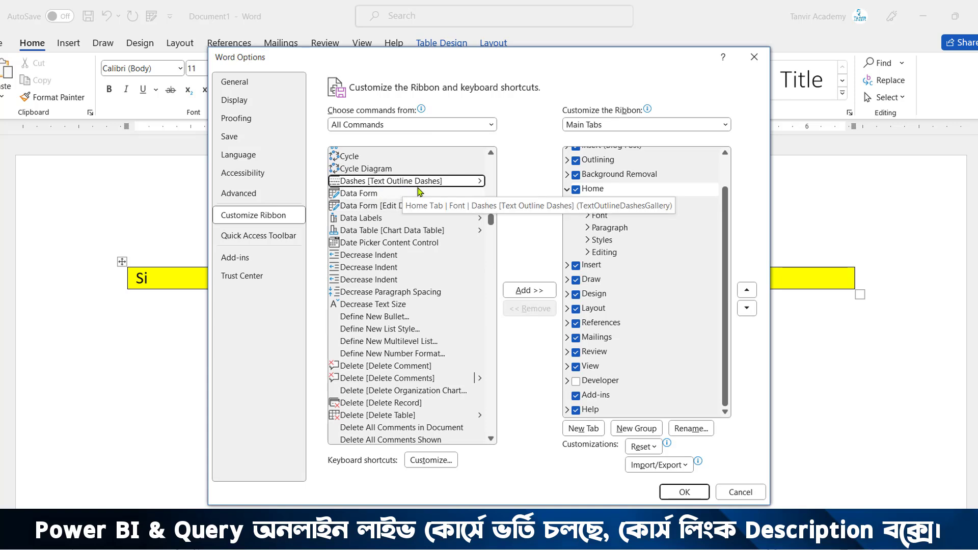
Try to add the Data Form command directly to the built-in Home tab
left_click(376, 198)
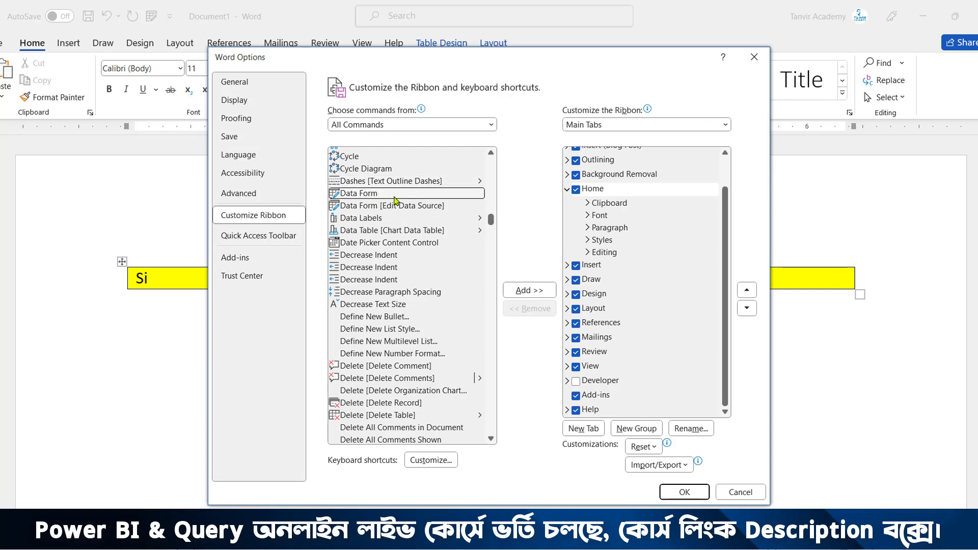
left_click(532, 292)
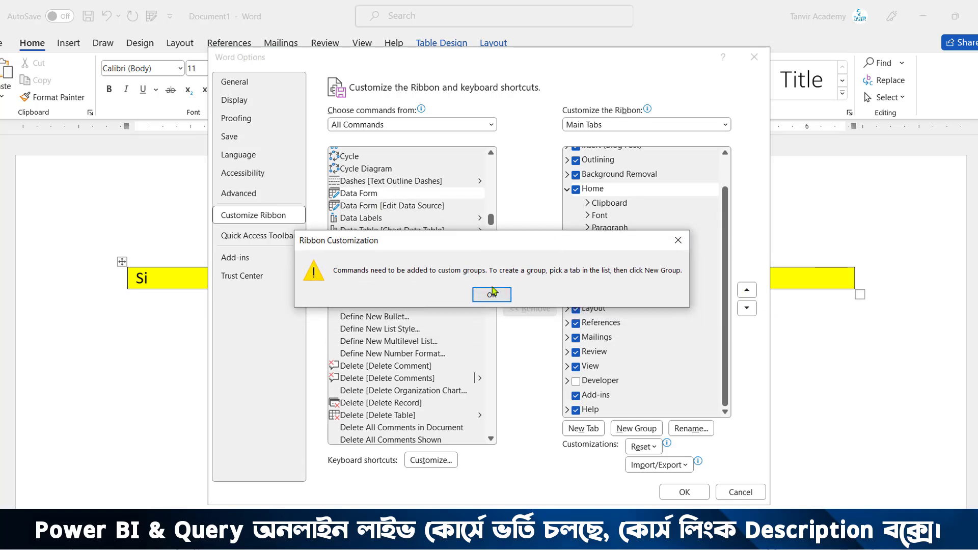
left_click(678, 241)
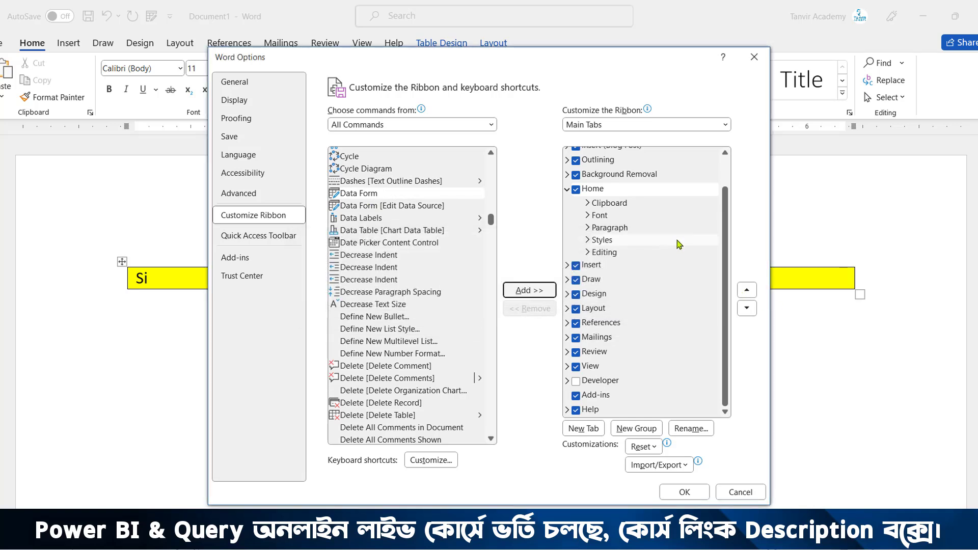
Create a new custom group in the Home tab and rename it Data Form
scroll(671, 246, "up", 1)
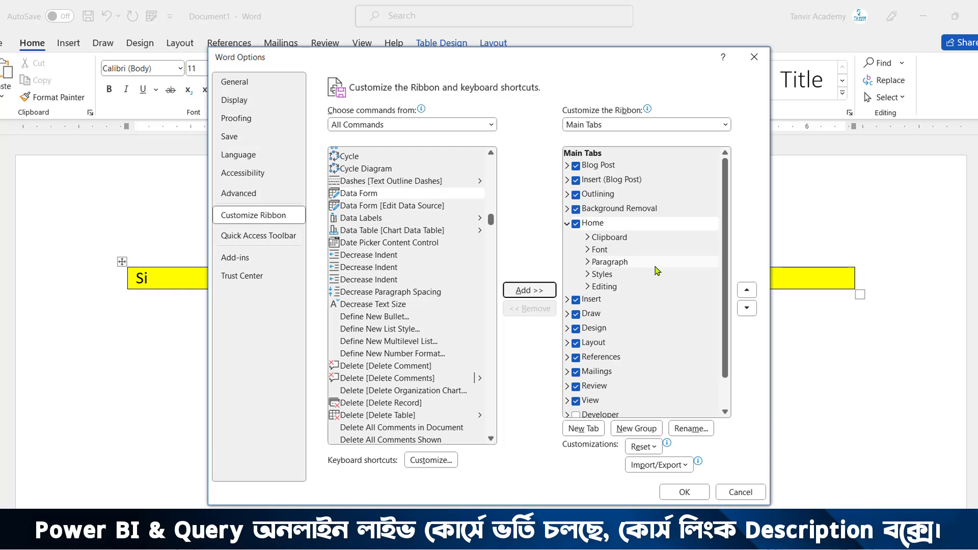
scroll(657, 271, "down", 1)
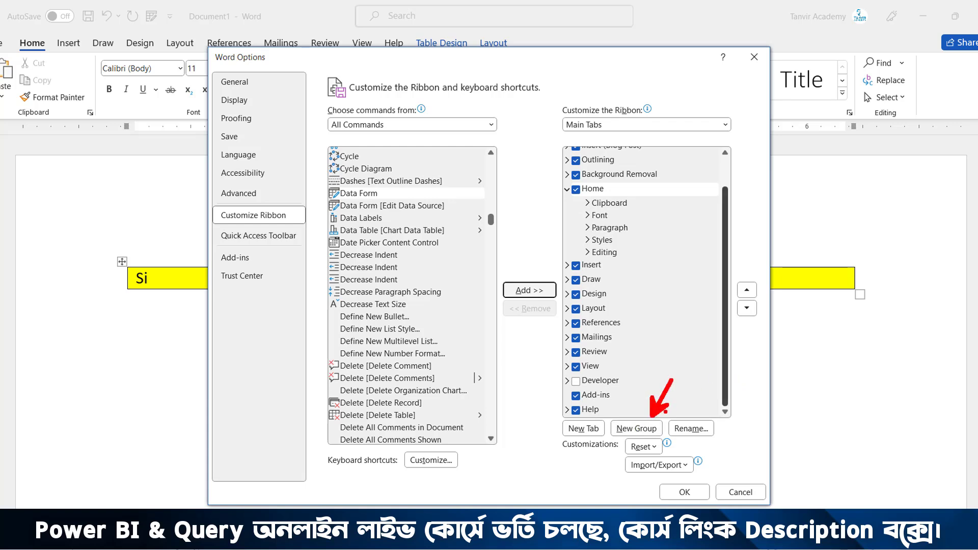
left_click(643, 428)
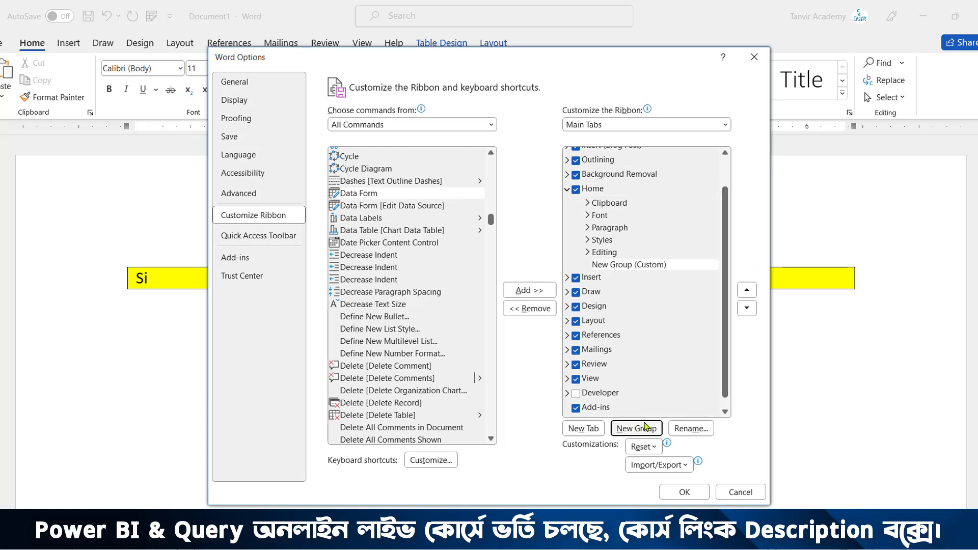
left_click(621, 267)
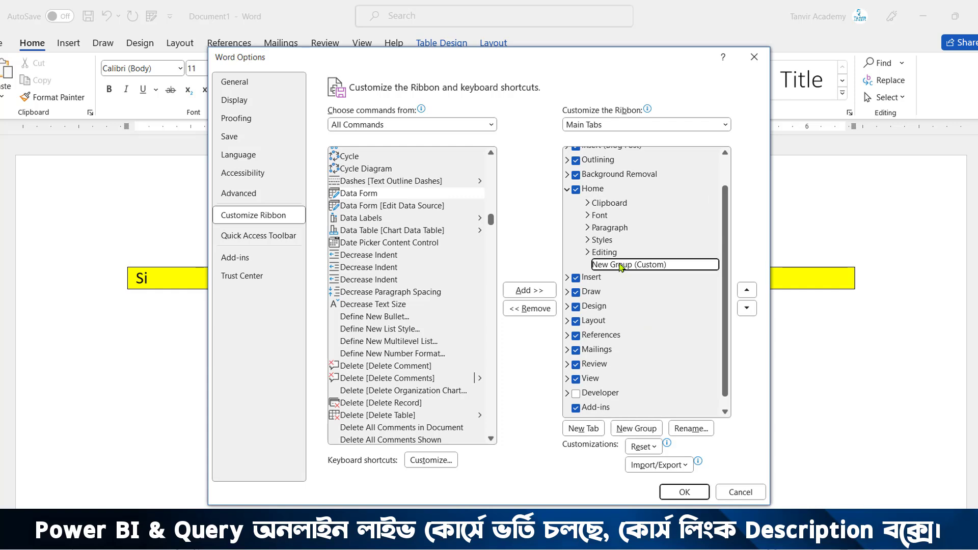
left_click(683, 428)
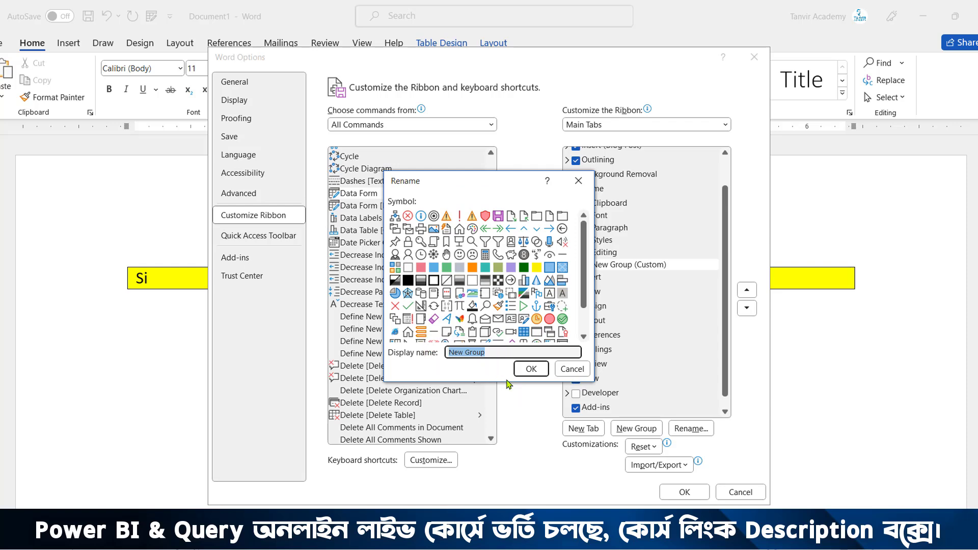
type("Data Form")
left_click(531, 369)
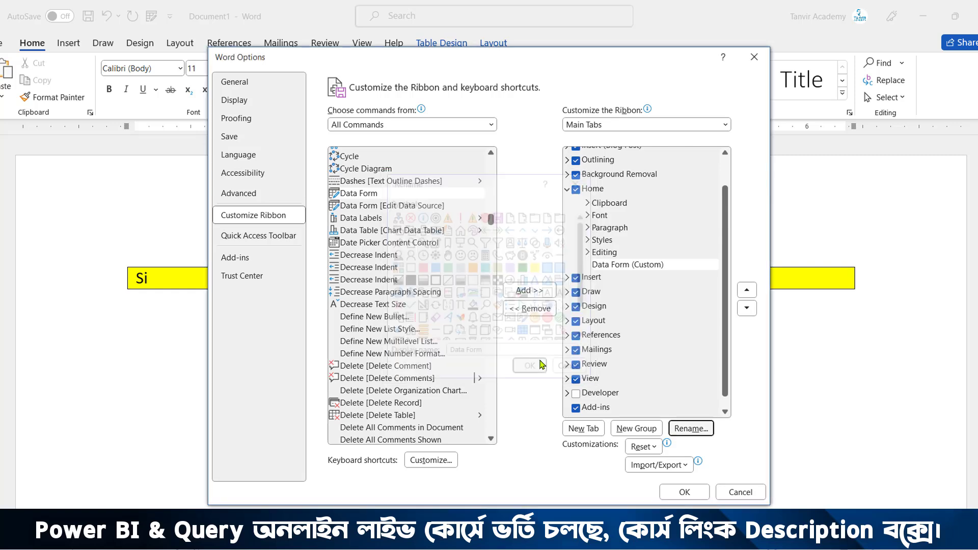
Add the Data Form command to the custom Data Form group and apply the ribbon change
left_click(638, 266)
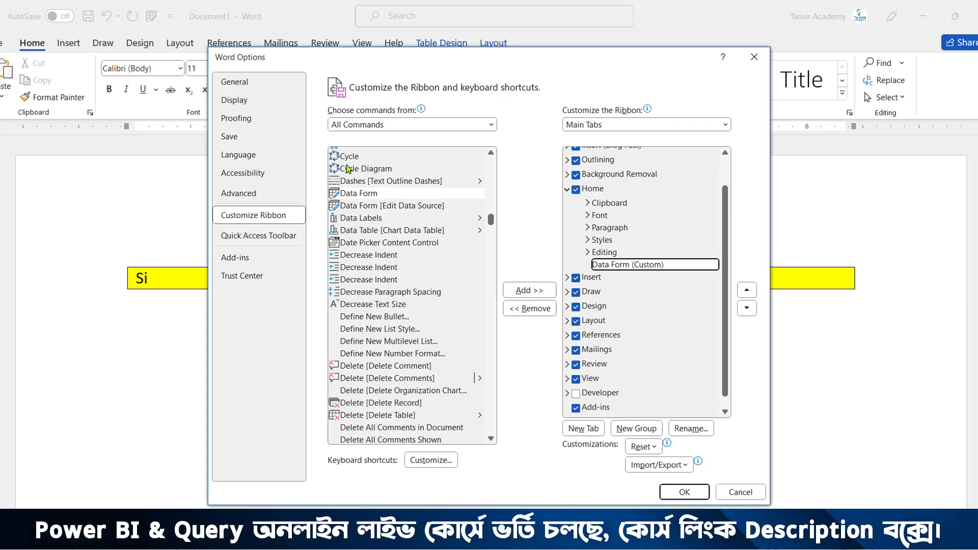
left_click(359, 193)
left_click(544, 286)
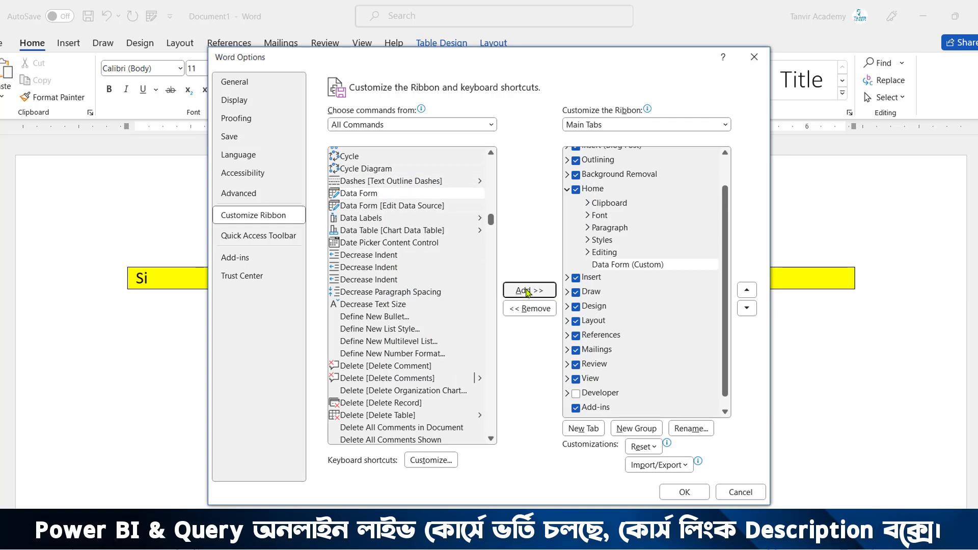
left_click(684, 492)
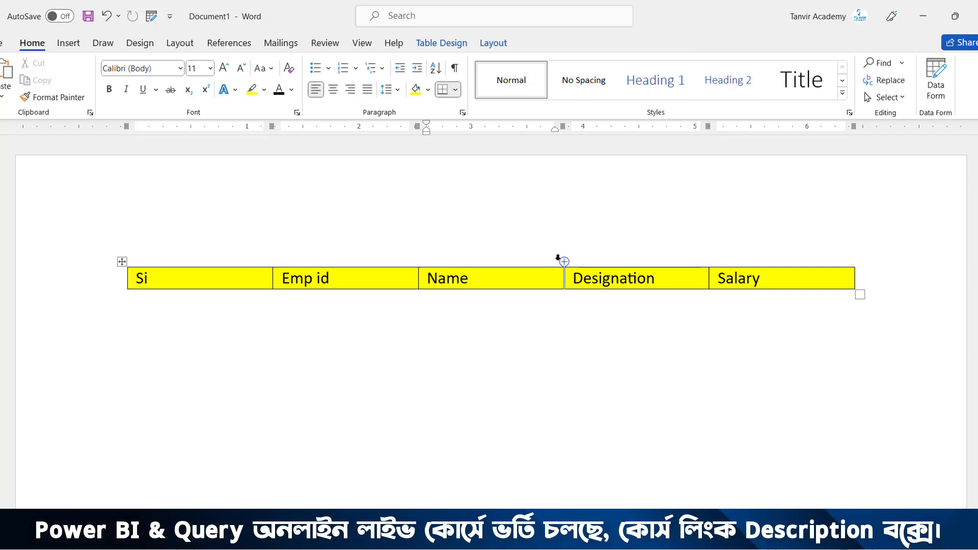
Open the data form for the table's selected header row and move its window above the table
mouse_move(198, 281)
left_mouse_down()
mouse_move(135, 280)
mouse_move(811, 280)
left_mouse_up()
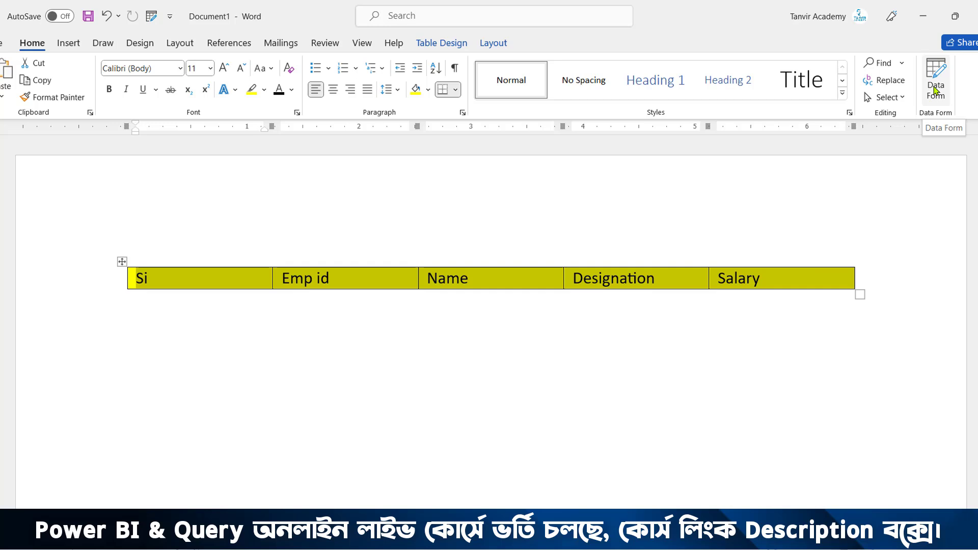
left_click(151, 16)
left_click_drag(460, 80, 434, 84)
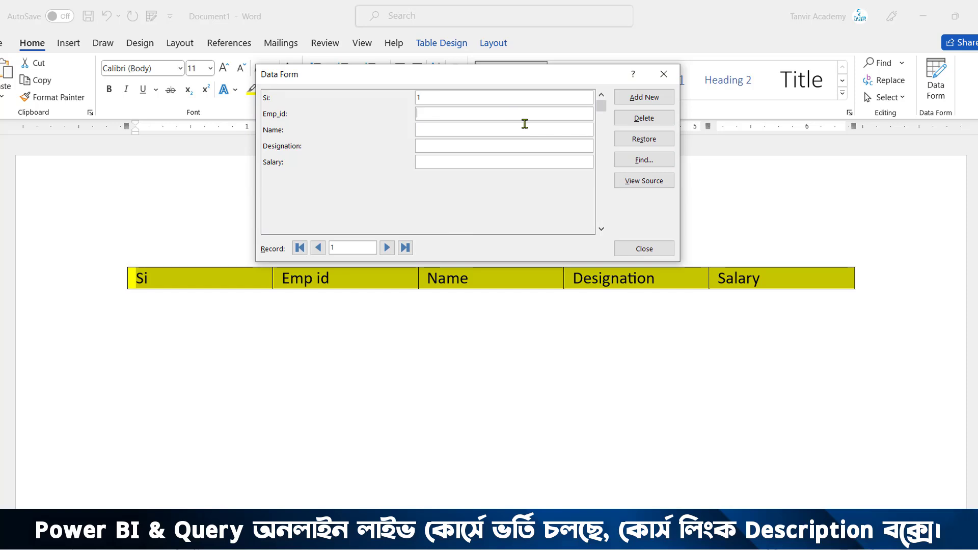
Fill in the first record with the employee's ID and name, designation Manager and salary 50000, and start a new record
type("1001")
key("Tab")
type("Ta")
type("Manager")
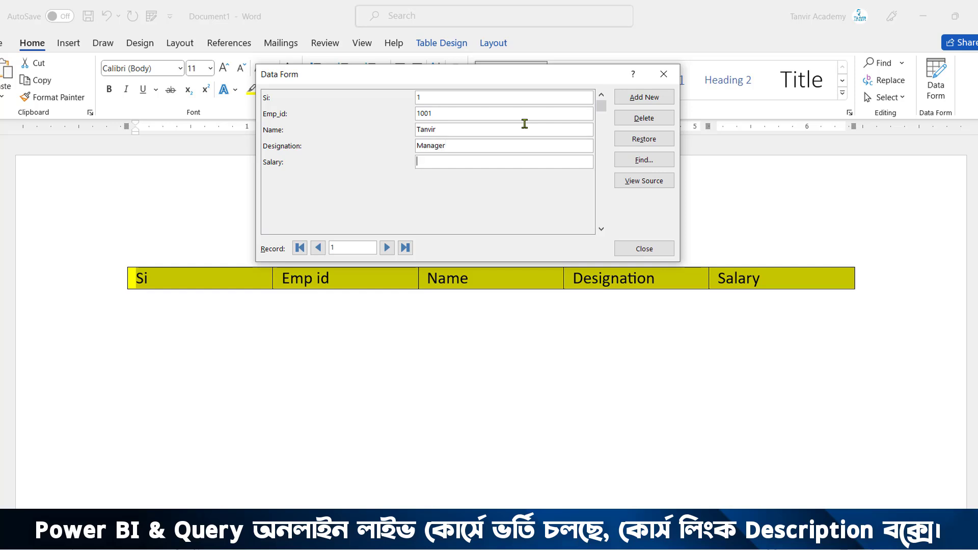
key("Return")
Fill in the second record with the employee's name, designation Sr. Manager and salary 60000, and start another record
type("haSr. Manager6000")
key("Return")
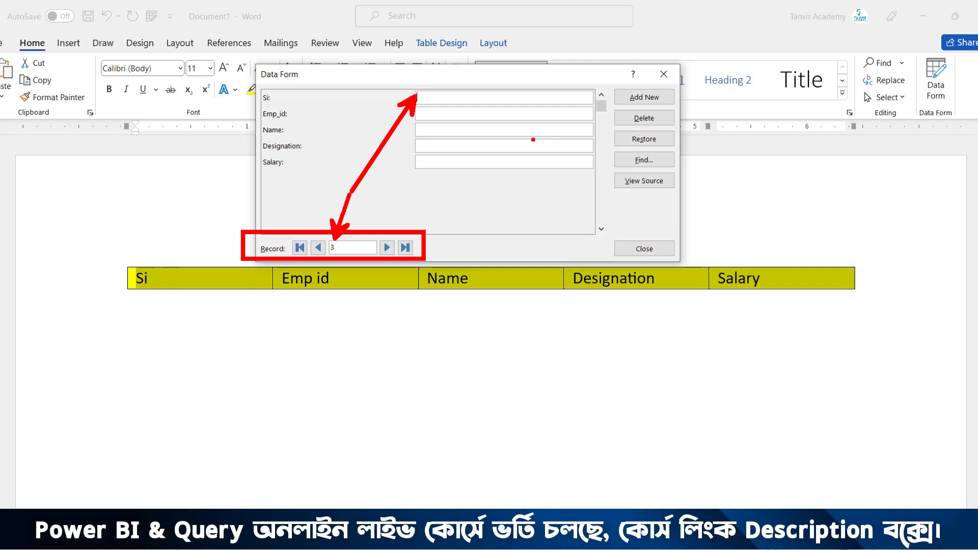
Browse back to the first record and forward again to the blank third record
key("Escape")
left_click(319, 248)
left_click(318, 249)
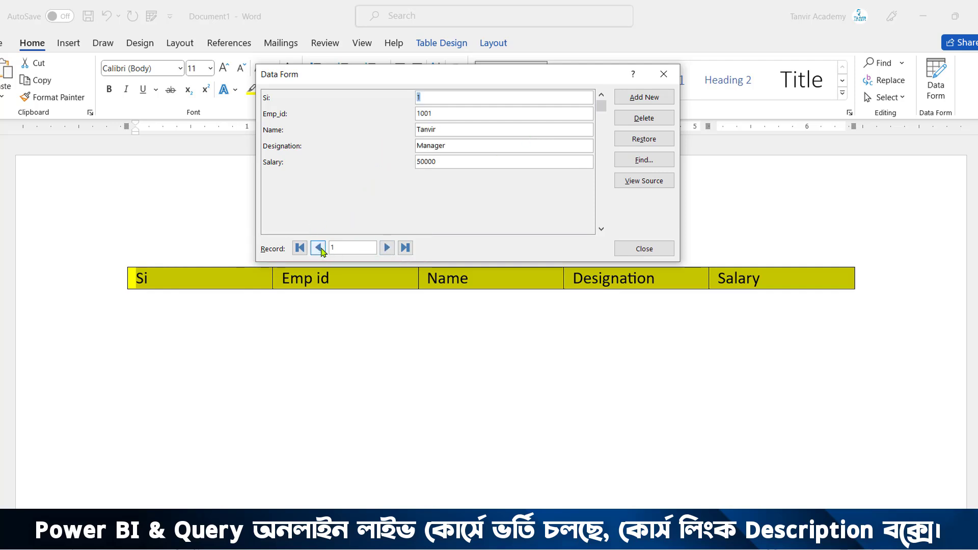
left_click(387, 248)
left_click(387, 248)
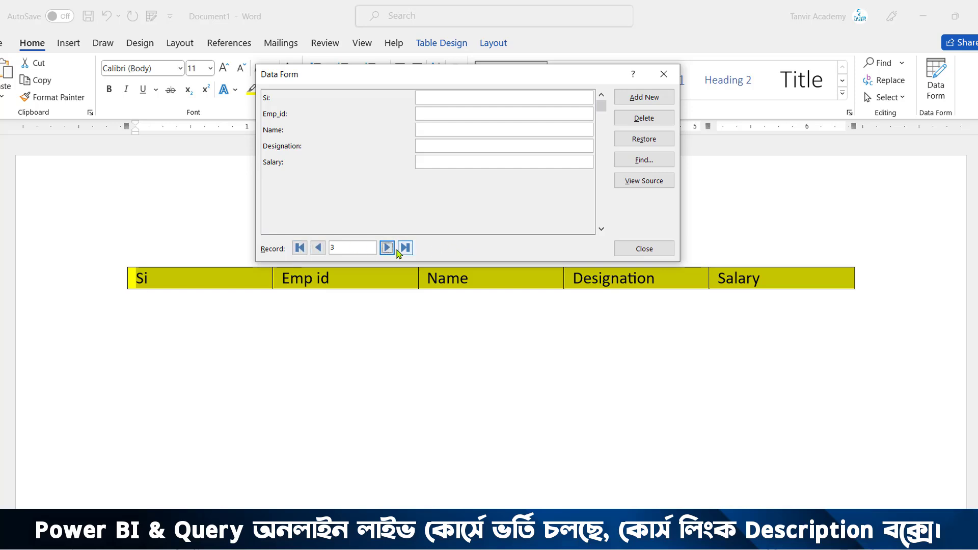
Fill in the third record with Si 3, the employee's ID and name, designation AGM and salary 75000, then close the form
left_click(435, 98)
type("3")
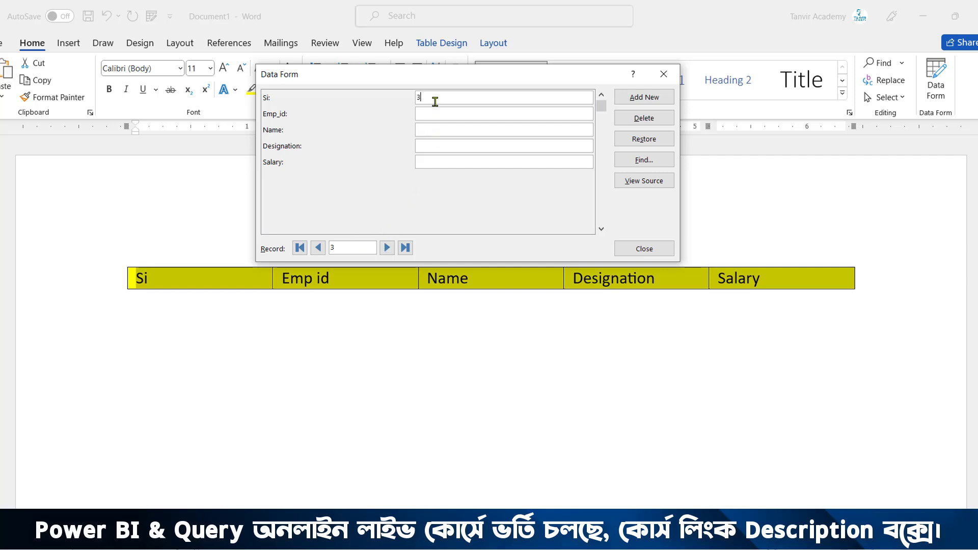
key("Tab")
type("1003")
key("Tab")
type("Taho")
type("ya")
key("Tab")
type("AGM")
key("Tab")
type("75000")
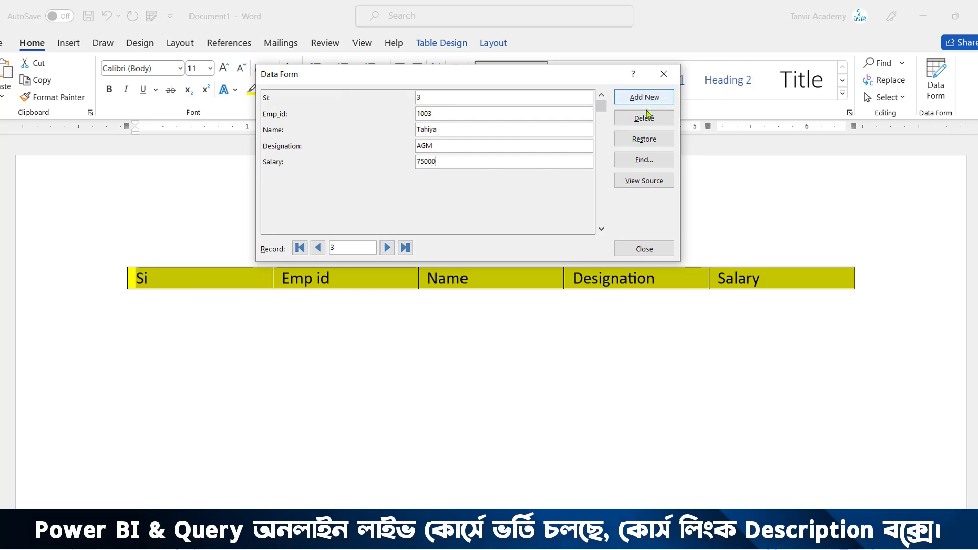
left_click(318, 247)
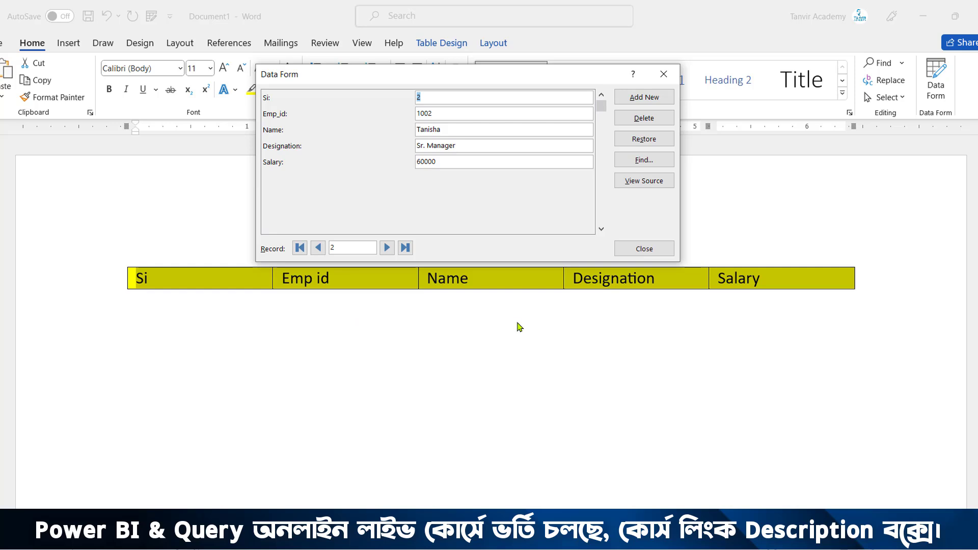
left_click(665, 75)
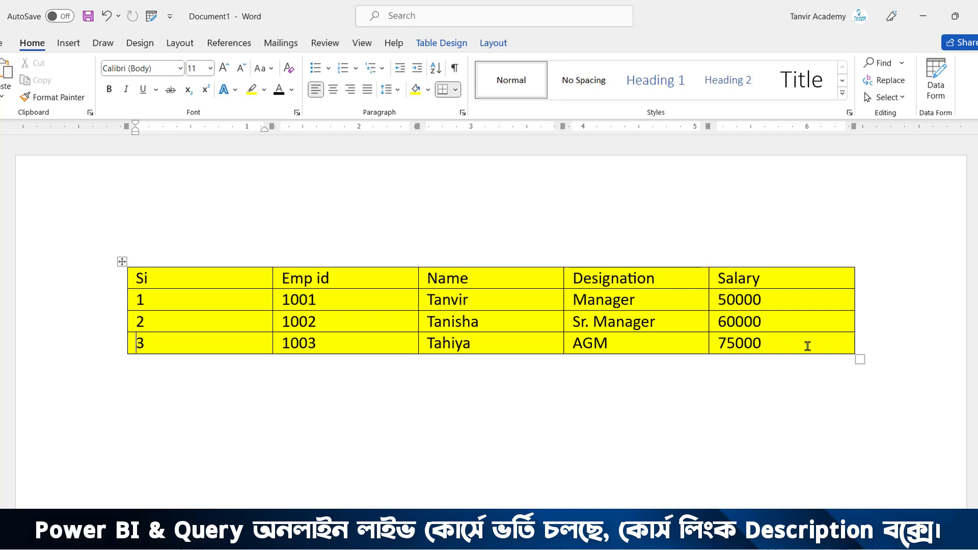
Set the shading of the three record rows below the header to No Color and deselect them
left_click_drag(807, 346, 207, 288)
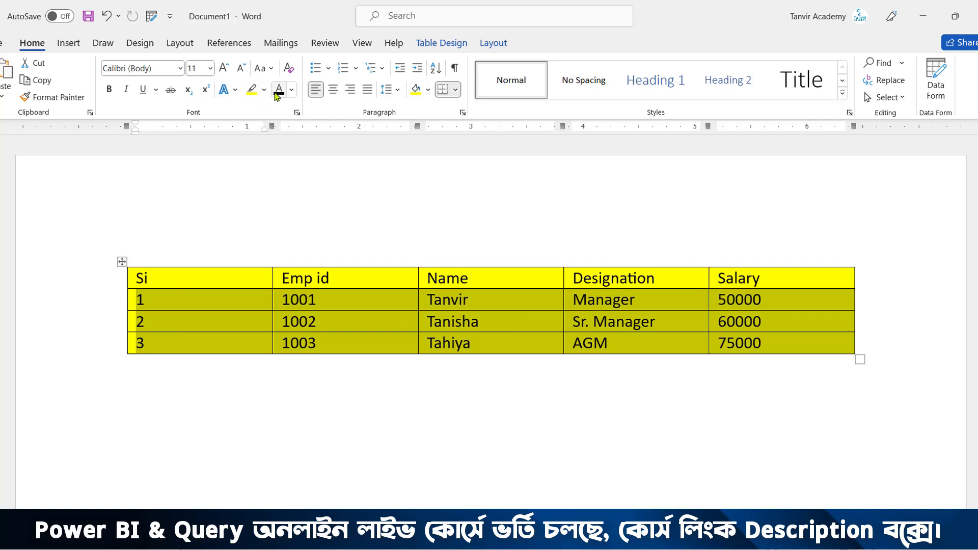
left_click(428, 89)
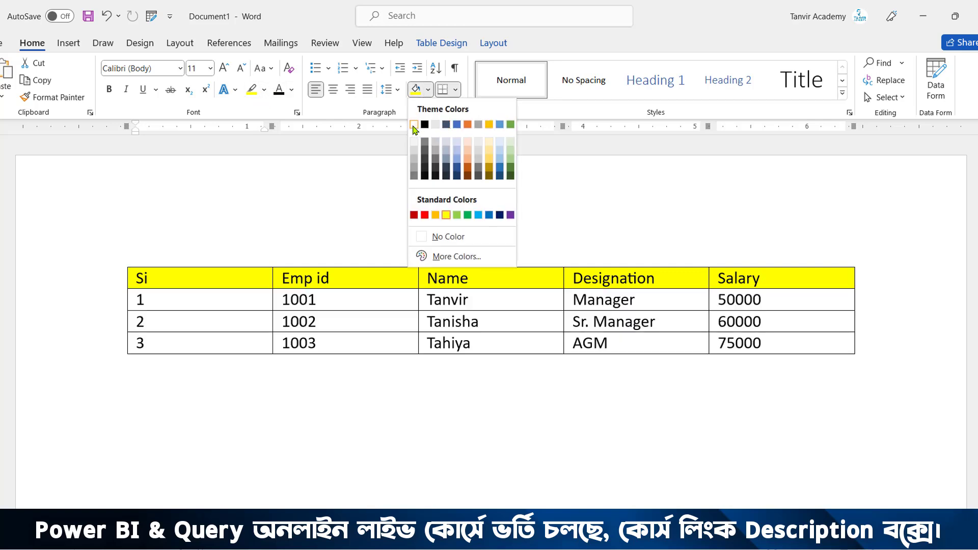
left_click(431, 235)
left_click(409, 220)
left_click(439, 325)
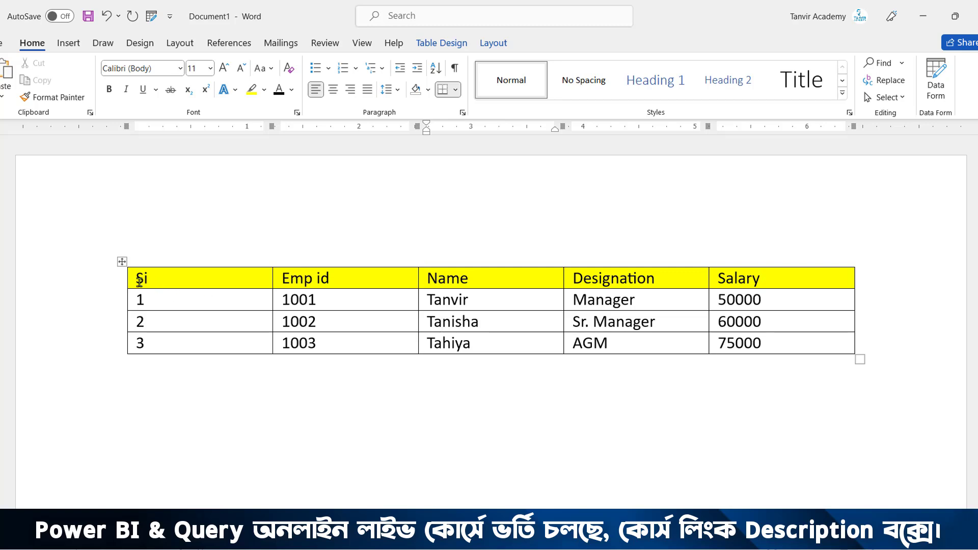
Reopen the data form for the header row and start a new record after the last one
left_click_drag(270, 281, 764, 279)
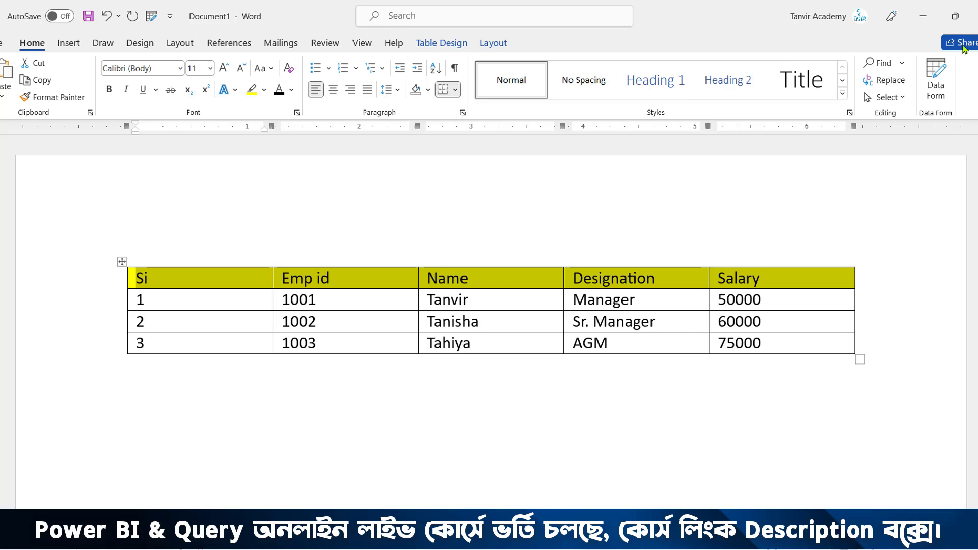
left_click(936, 96)
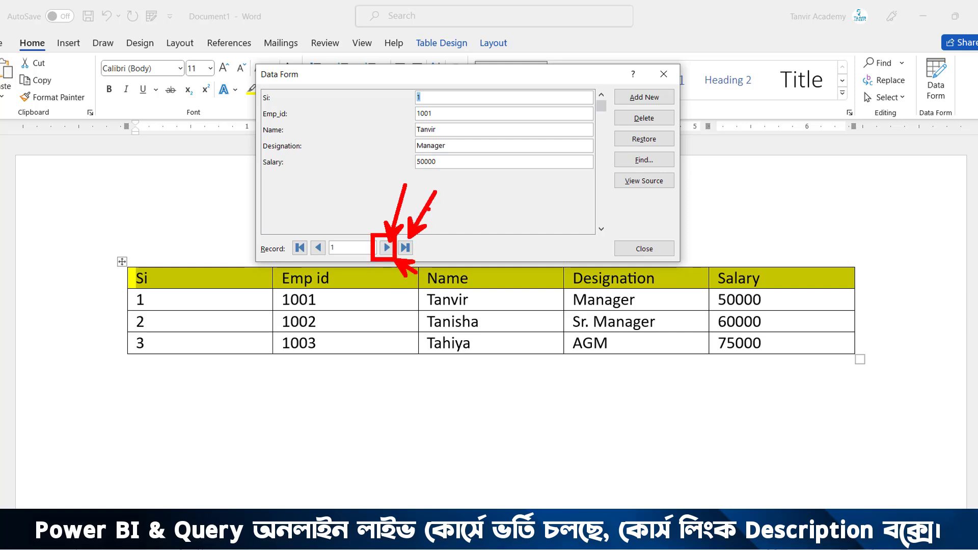
left_click(406, 247)
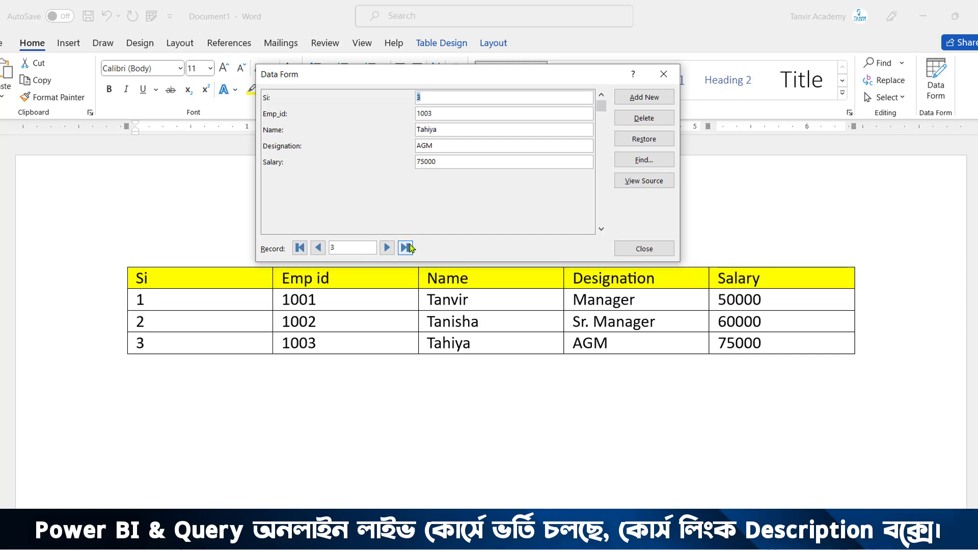
left_click(454, 161)
key("Return")
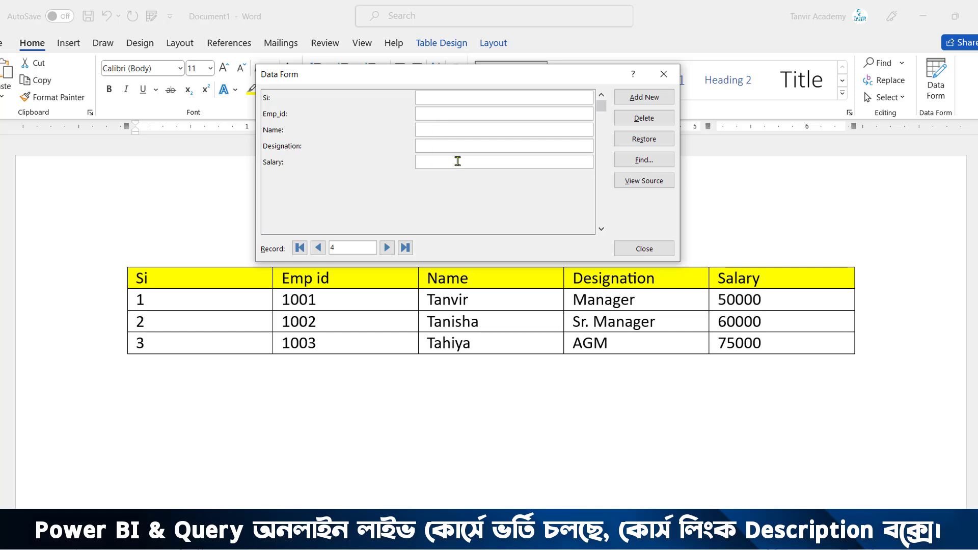
Fill in the fourth record with Si 4, the employee's ID and name, designation GM and salary 100000, then close the form
type("04")
key("BackSpace")
key("BackSpace")
type("4")
type("1004")
type("Jannatu")
type("GM")
type("100000")
key("Return")
left_click(663, 74)
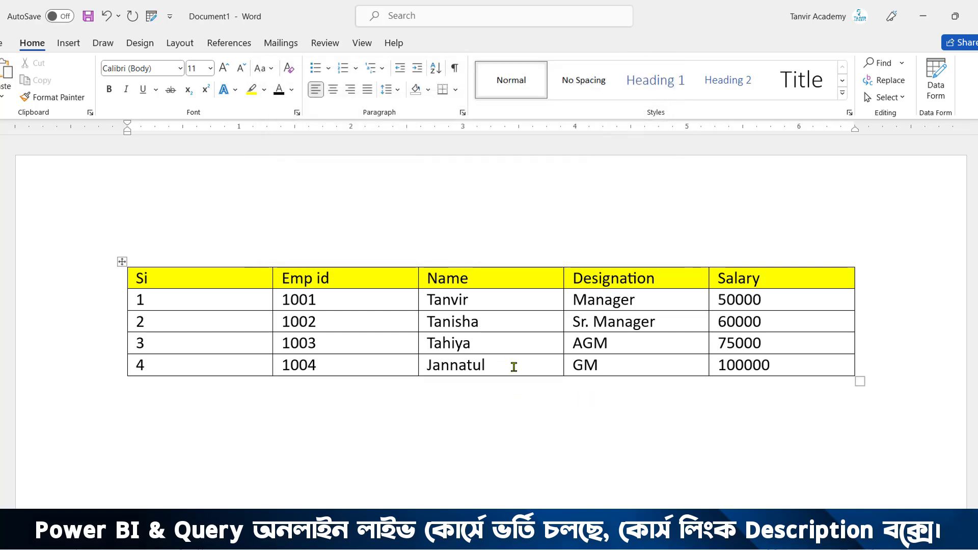
left_click(514, 366)
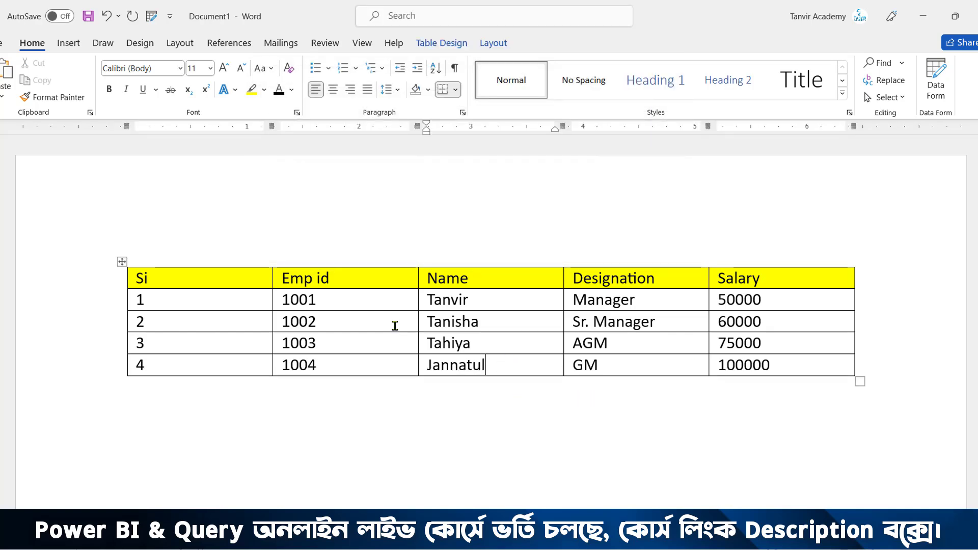